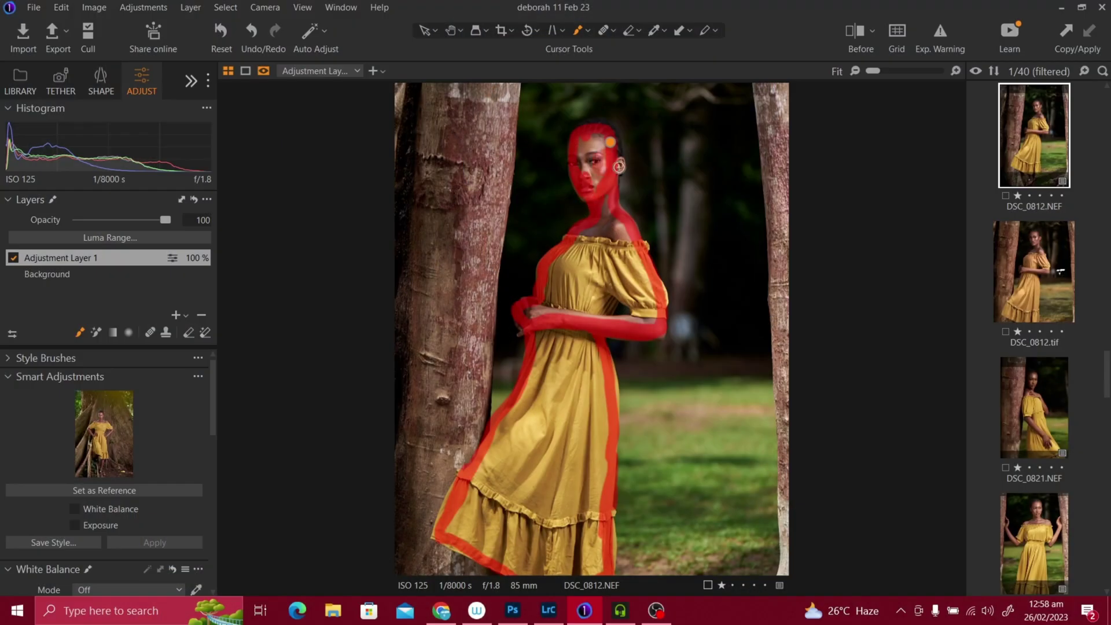
Show the session folders in the Library with the unedited DSC_0812.NEF portrait in the viewer
left_click(183, 296)
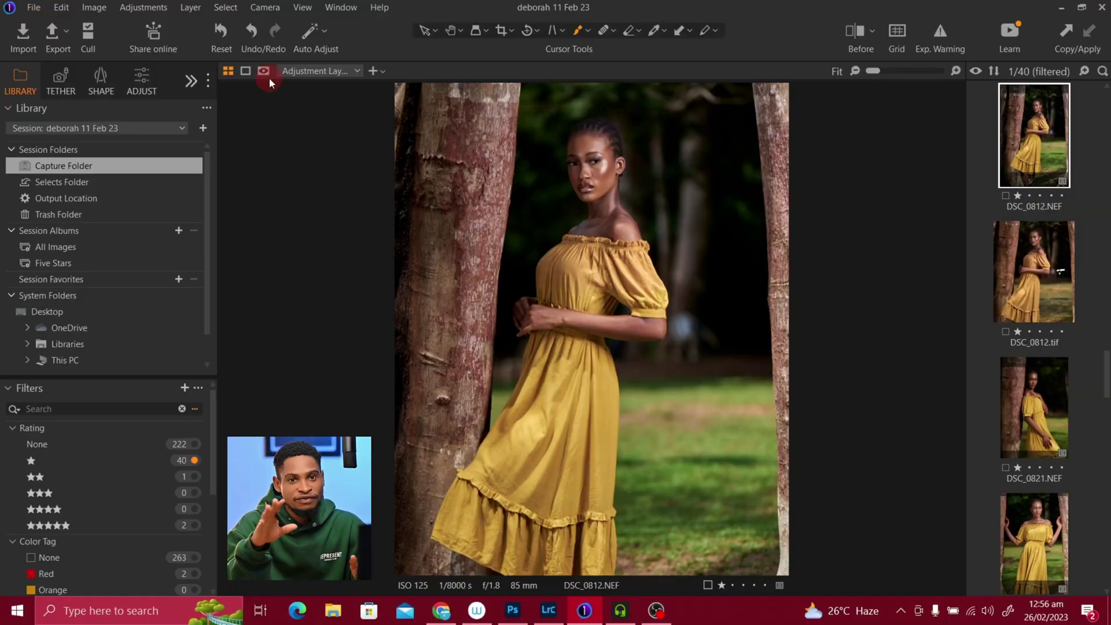
In the Adjust tab's Layers tool, add Adjustment Layer 1 and choose the Draw Mask brush
left_click(143, 75)
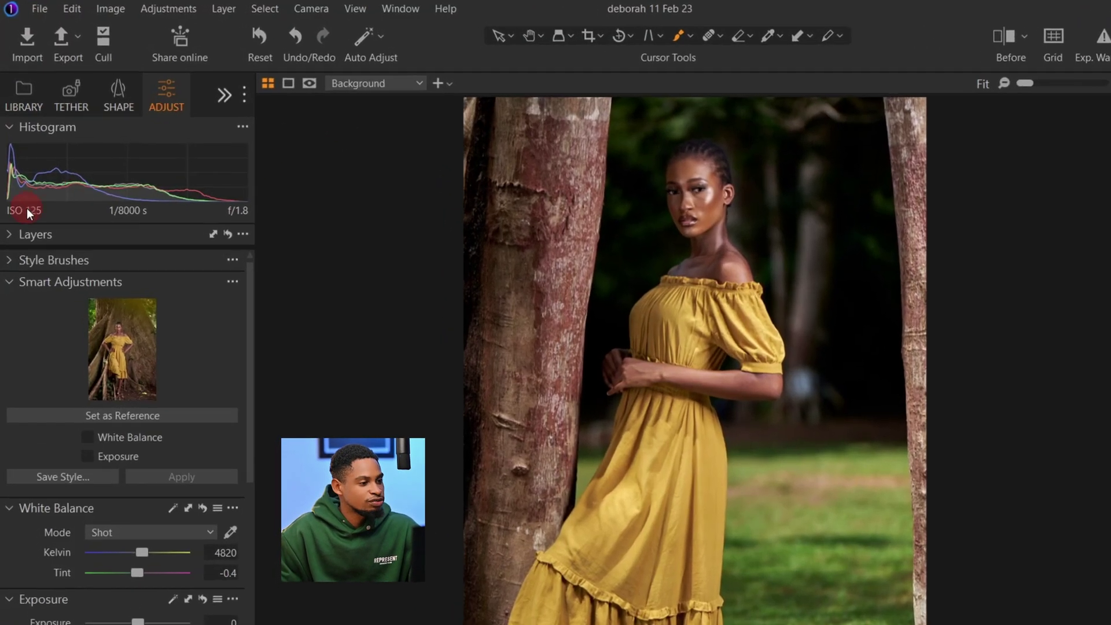
left_click(11, 244)
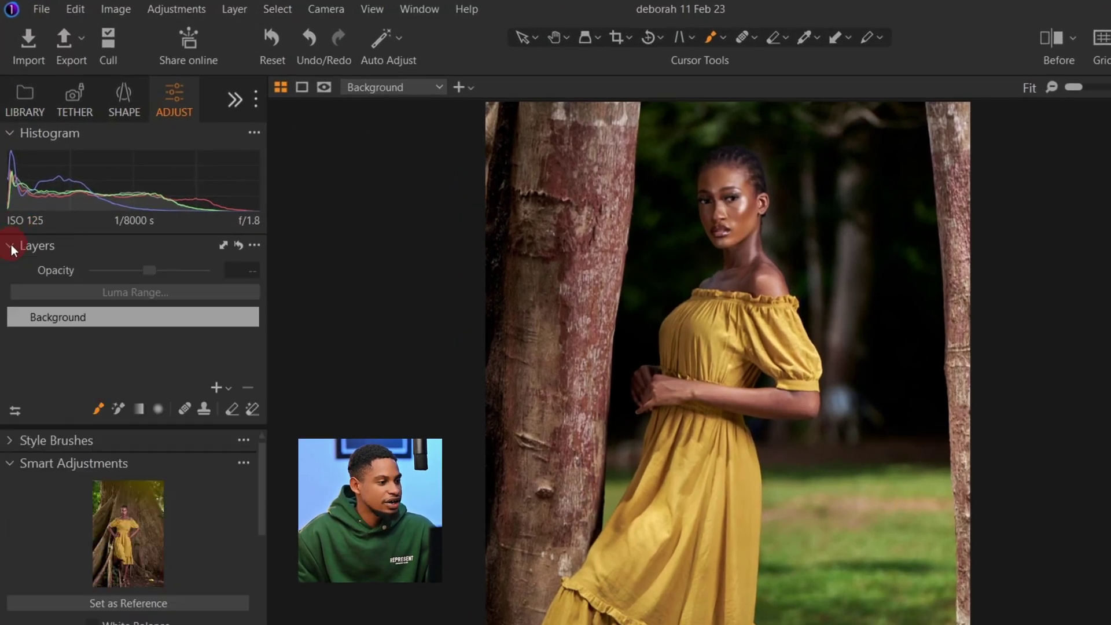
left_click(219, 386)
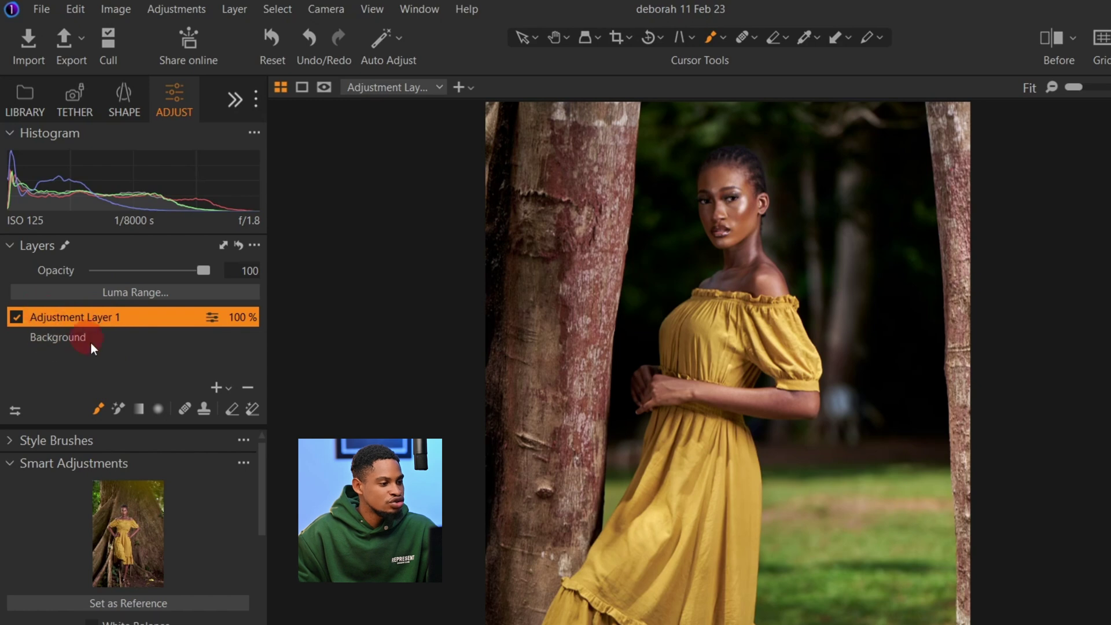
left_click(99, 409)
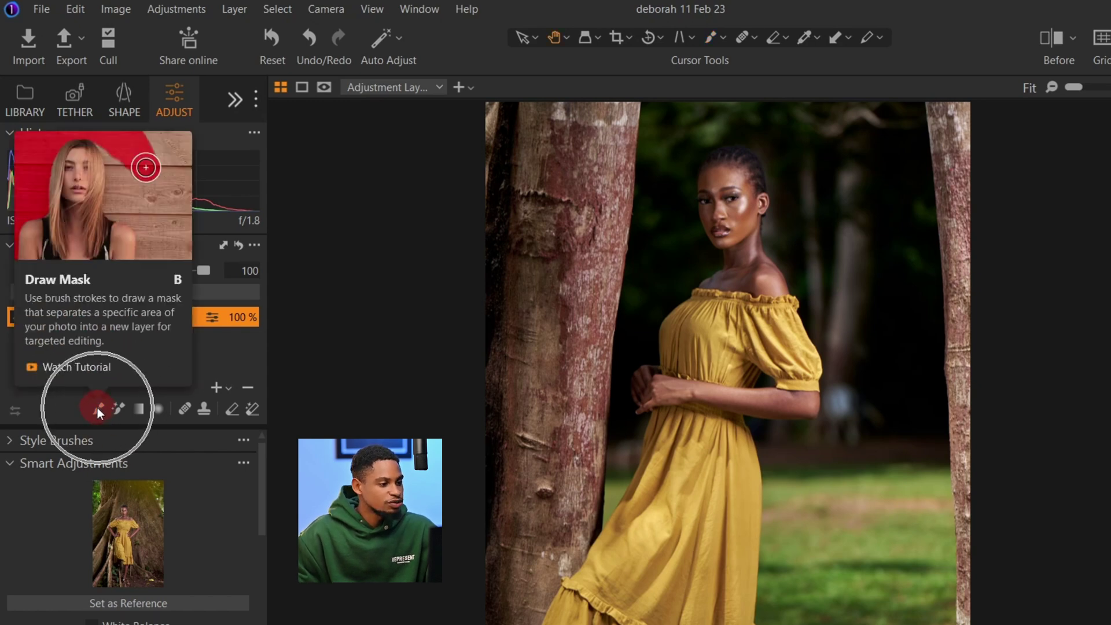
At 25% zoom with the mask overlay shown, paint mask strokes over her face and hair
left_click(99, 408)
left_click_drag(733, 209, 713, 222)
left_click(1075, 86)
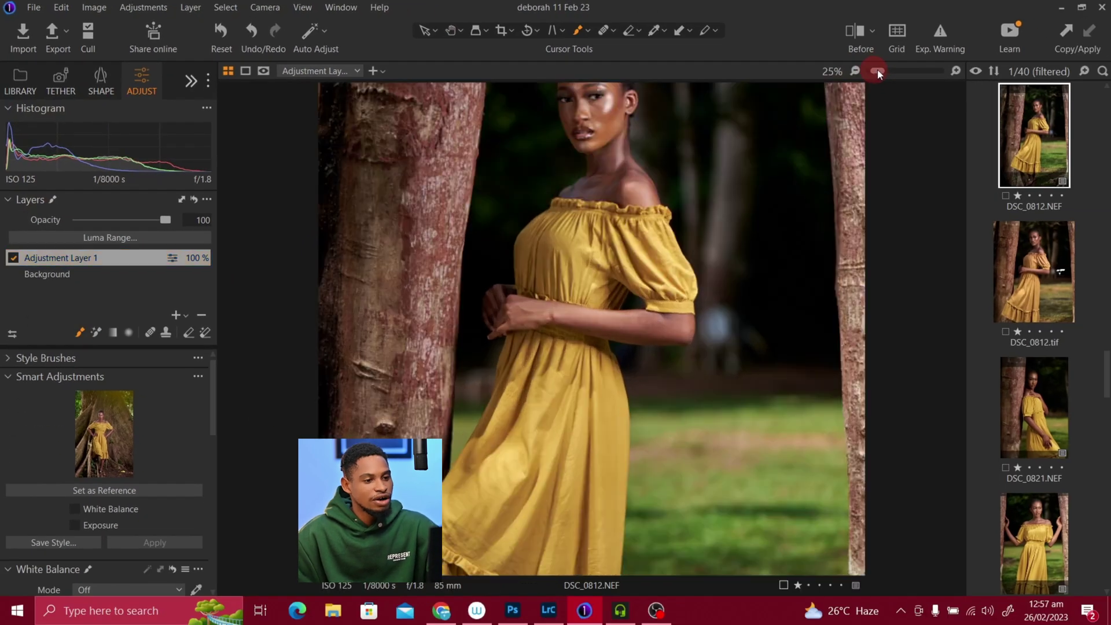
scroll(637, 193, "up", 3)
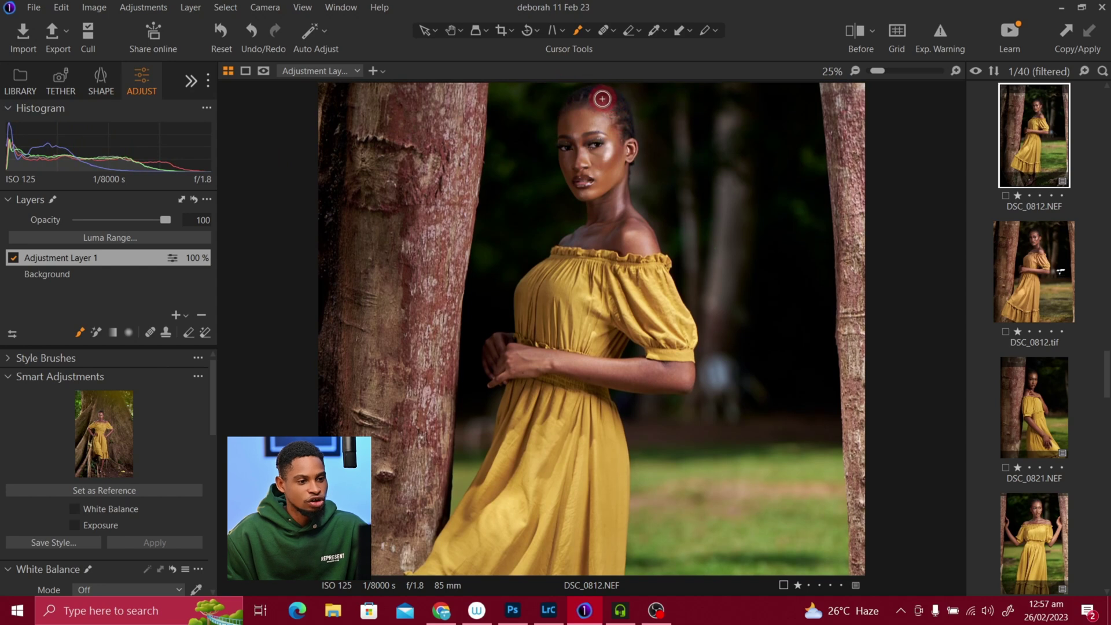
left_click(584, 113)
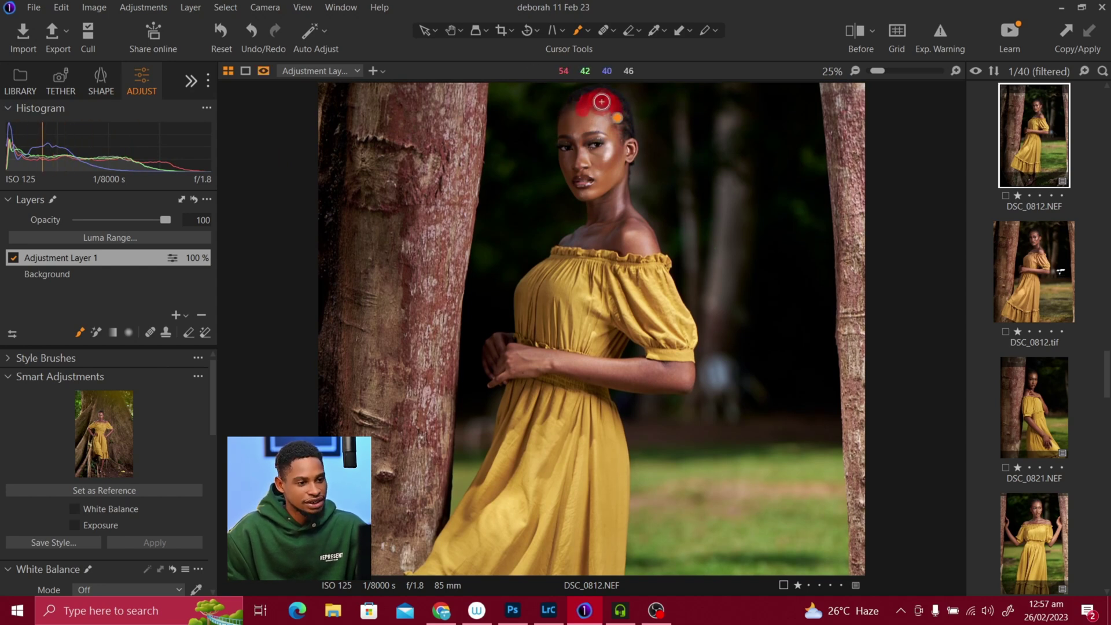
key("m")
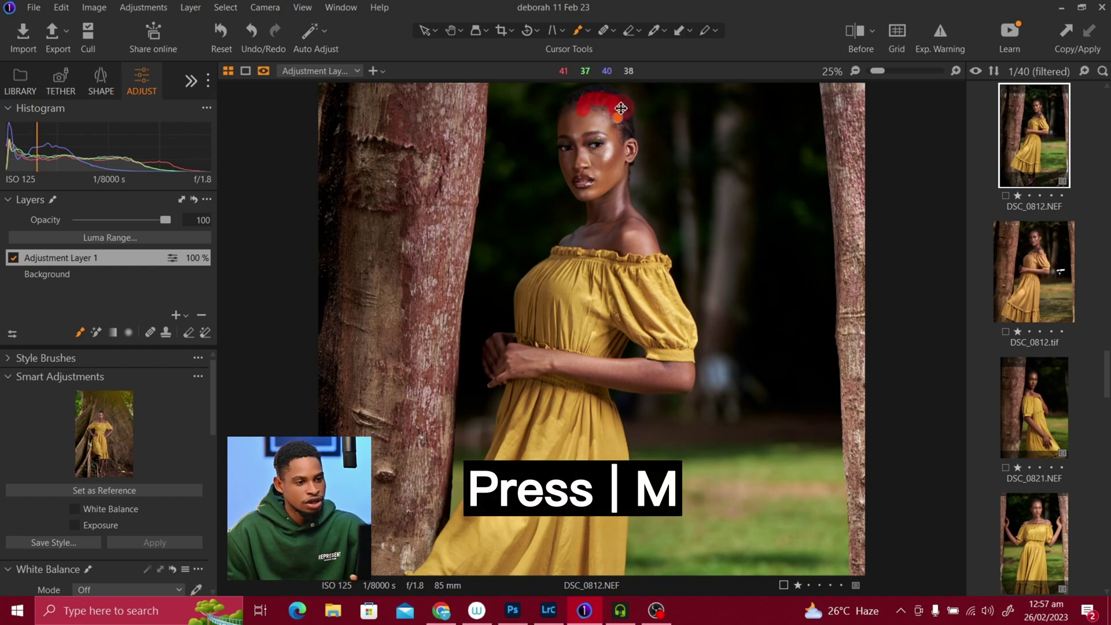
left_click_drag(586, 98, 565, 139)
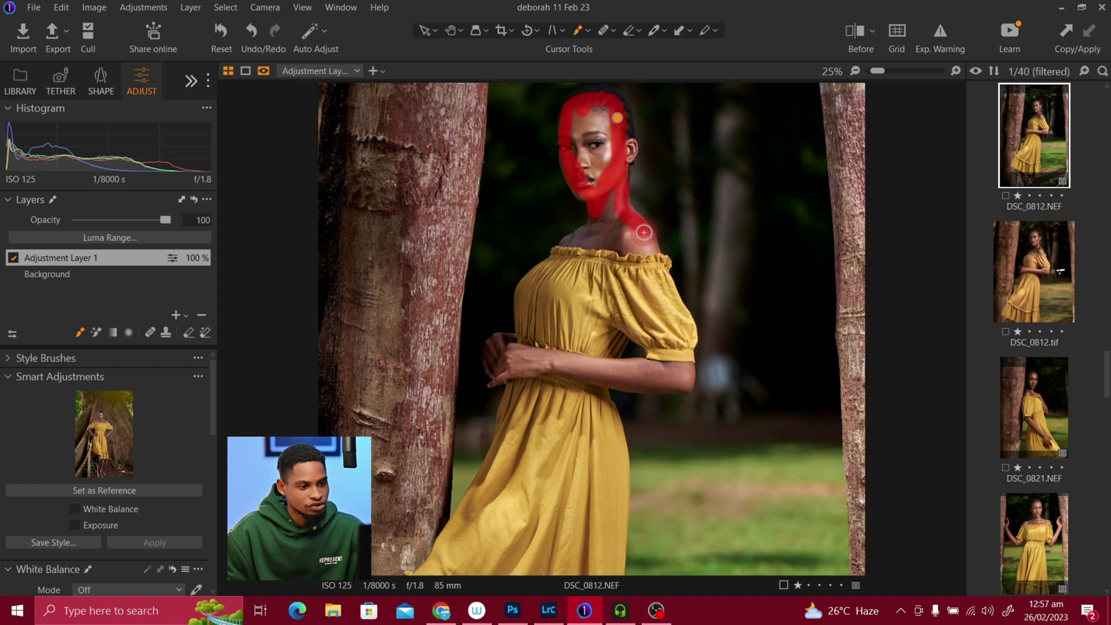
Extend the mask along her upper arm, forearm and both dress edges down to the hem
left_click_drag(658, 261, 684, 323)
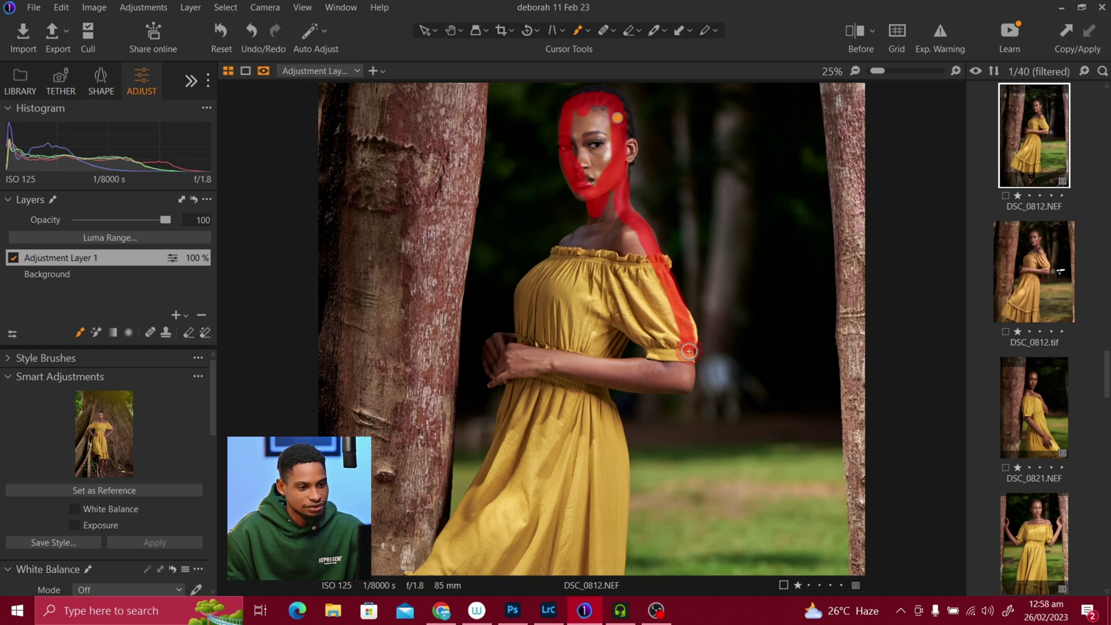
left_click_drag(684, 372, 667, 380)
left_click_drag(602, 386, 608, 553)
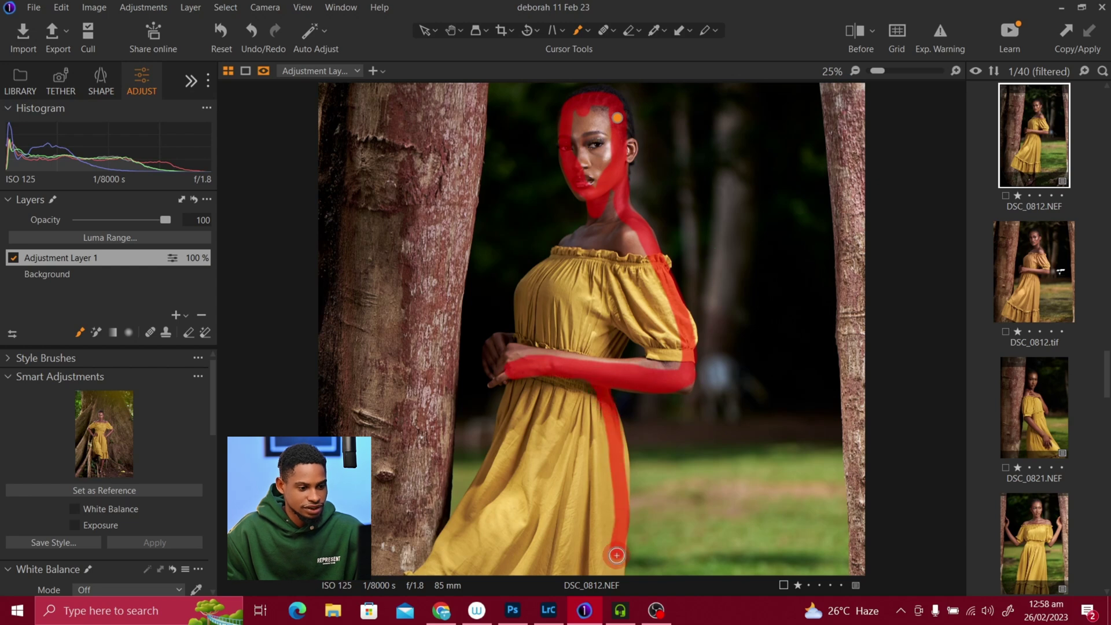
scroll(608, 521, "down", 3)
left_click(873, 70)
mouse_move(497, 570)
left_mouse_down()
mouse_move(442, 523)
mouse_move(529, 338)
left_mouse_up()
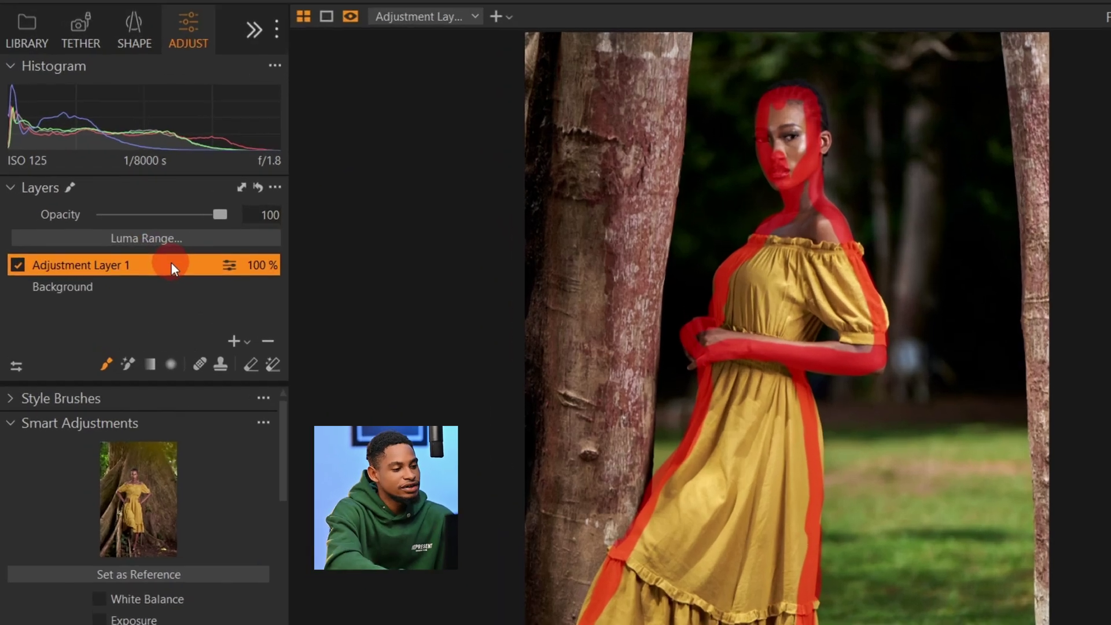
Fill Adjustment Layer 1's outlined mask over the whole woman, then refine it with radius 70
right_click(131, 256)
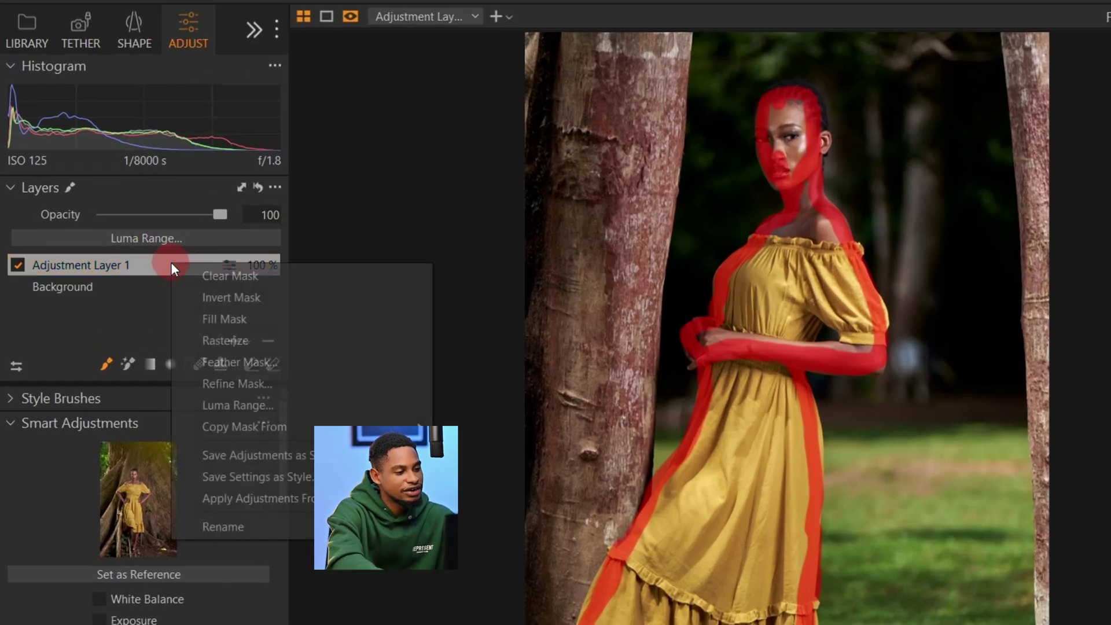
left_click(245, 319)
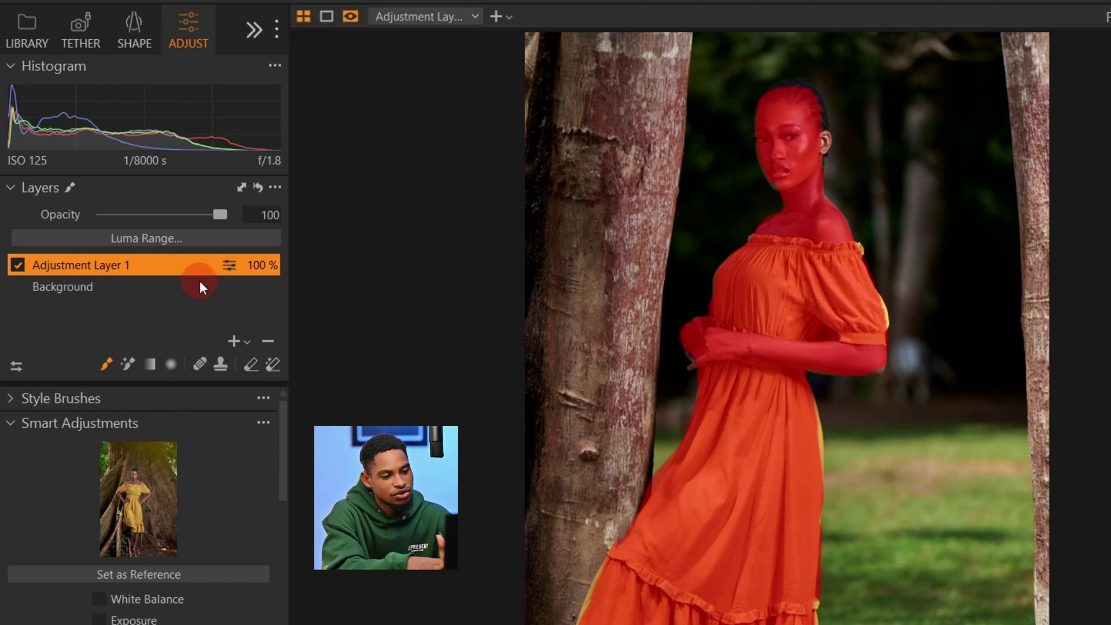
right_click(189, 266)
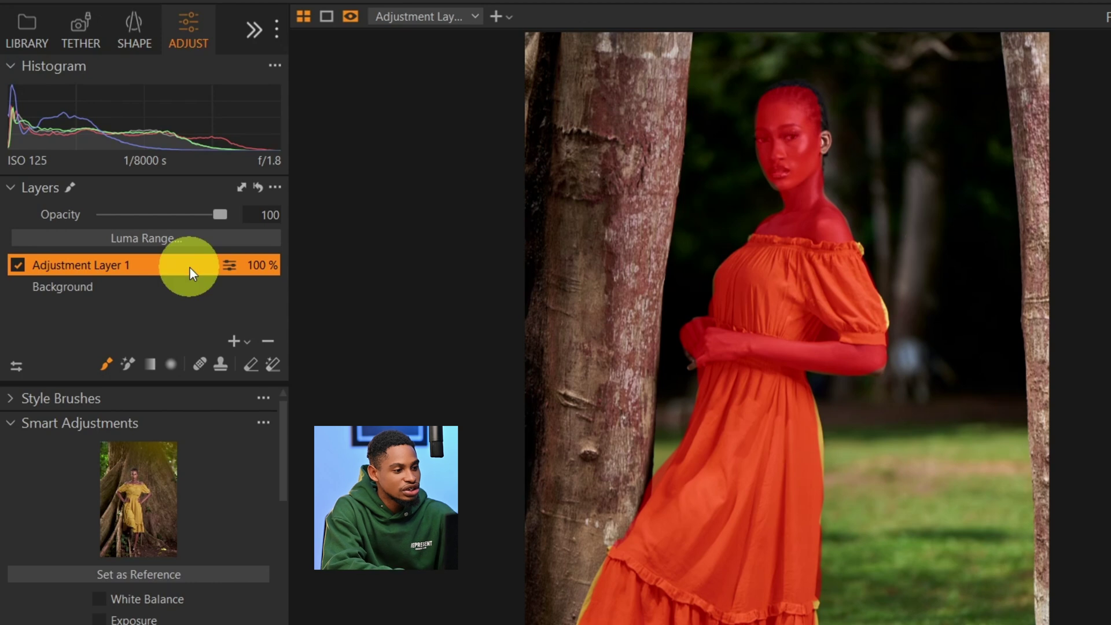
left_click(244, 324)
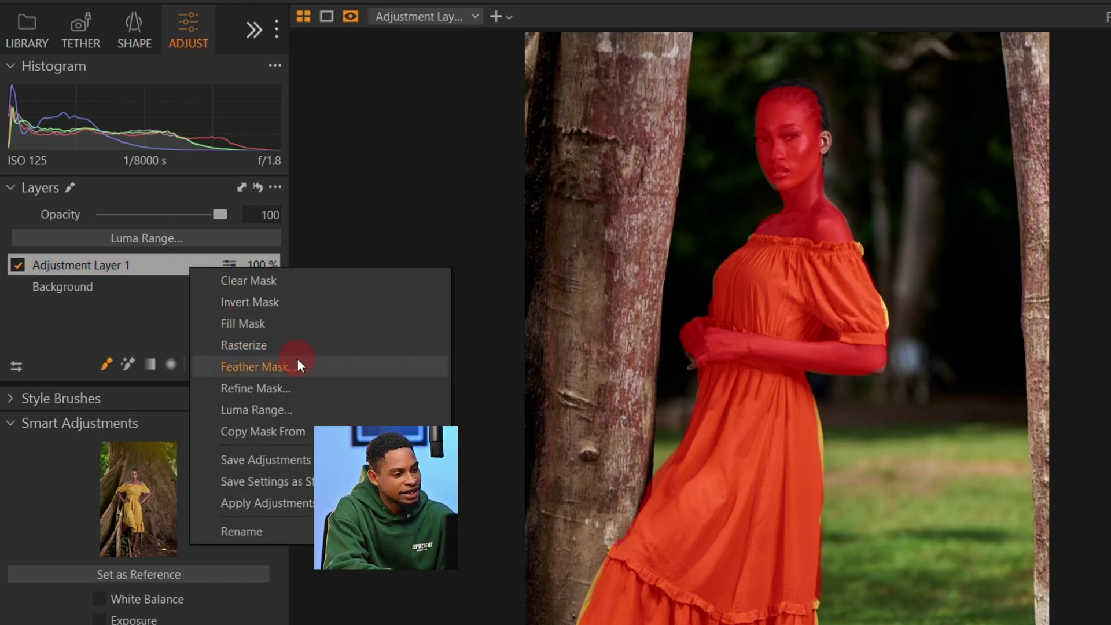
left_click(266, 389)
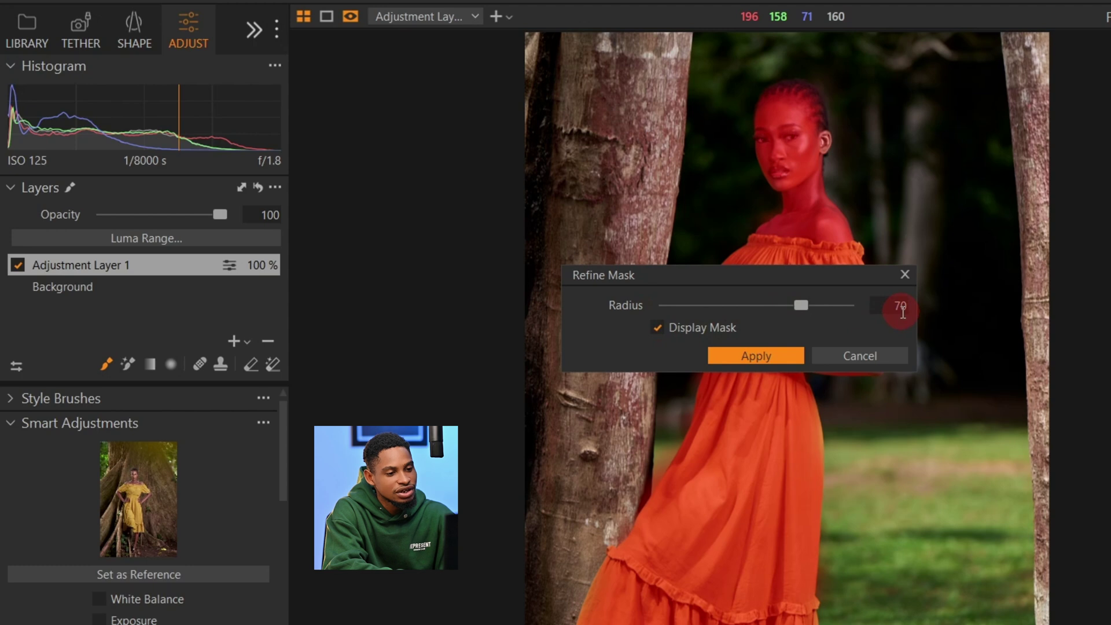
left_click(764, 362)
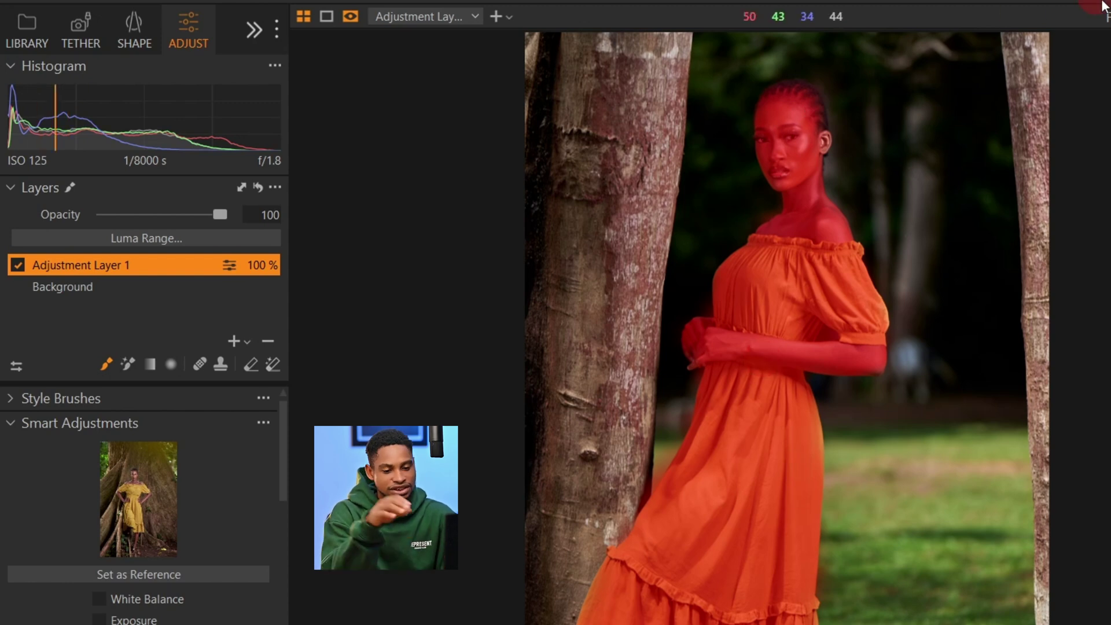
scroll(787, 332, "up", 3)
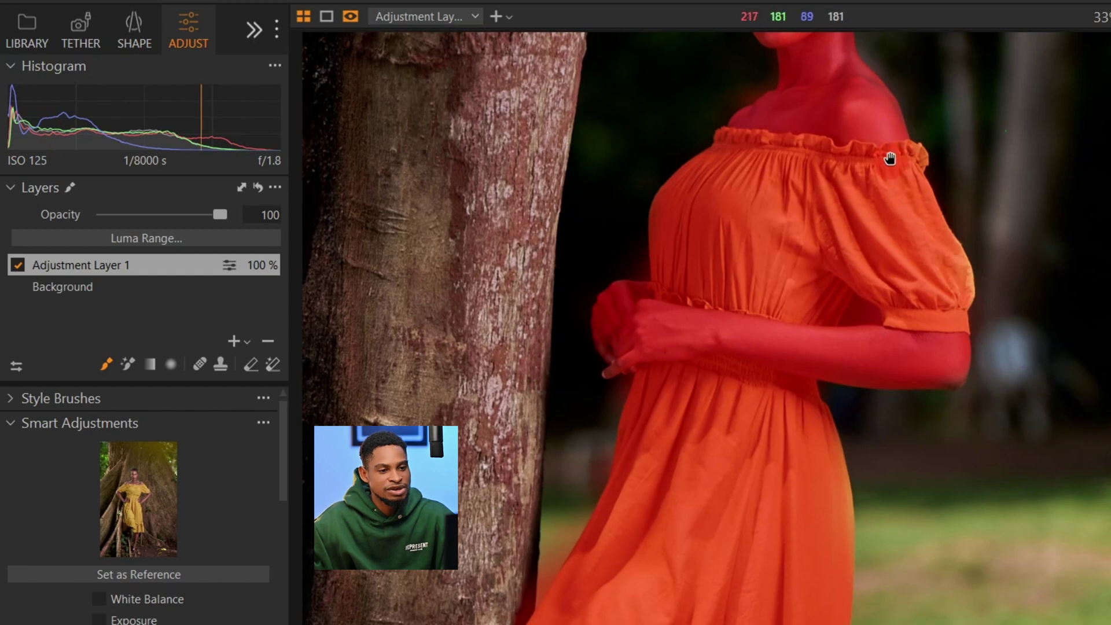
left_click_drag(888, 156, 928, 294)
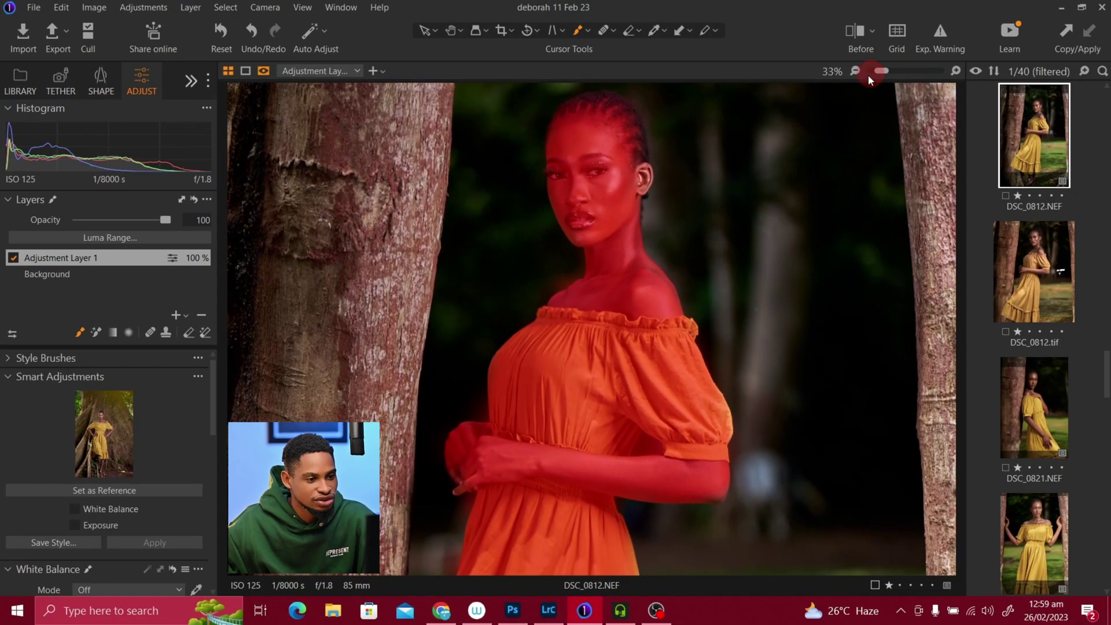
left_click_drag(720, 341, 689, 154)
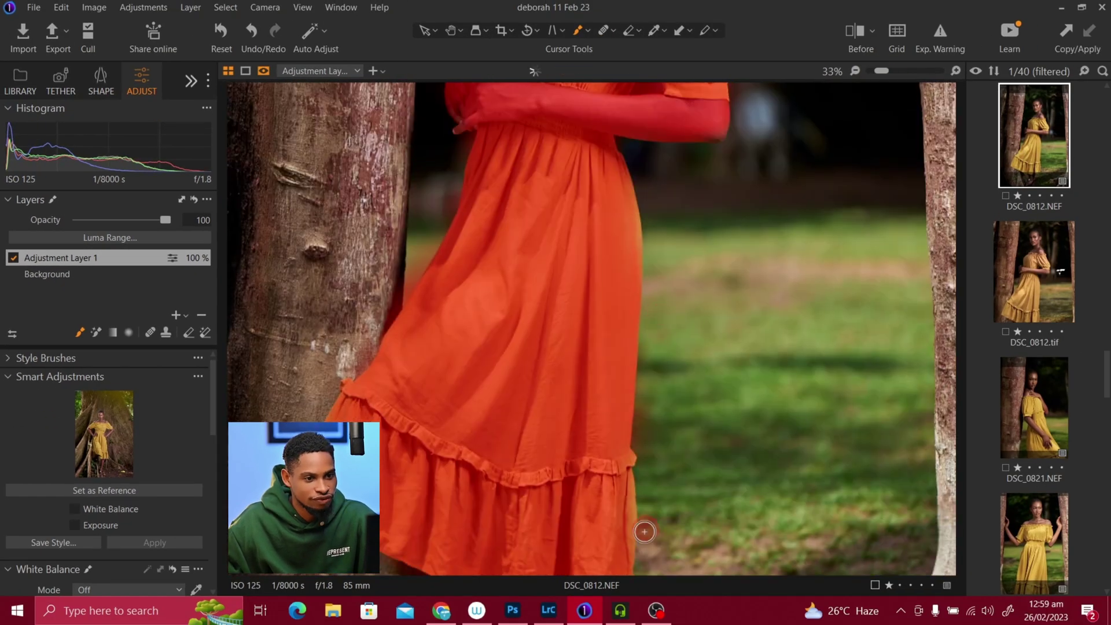
scroll(549, 346, "up", 5)
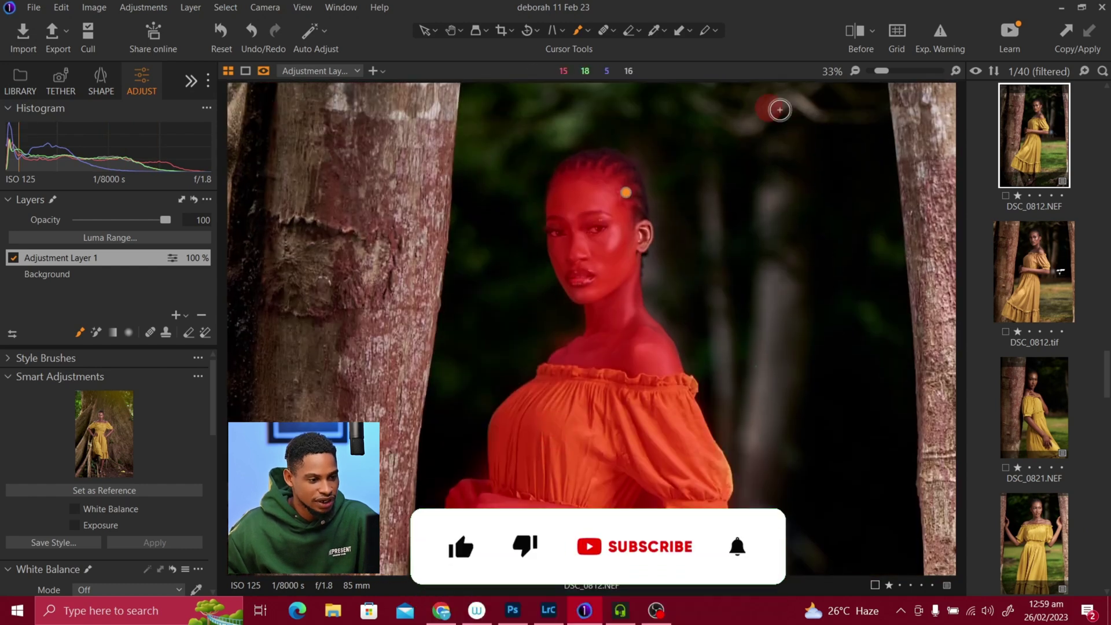
left_click(890, 75)
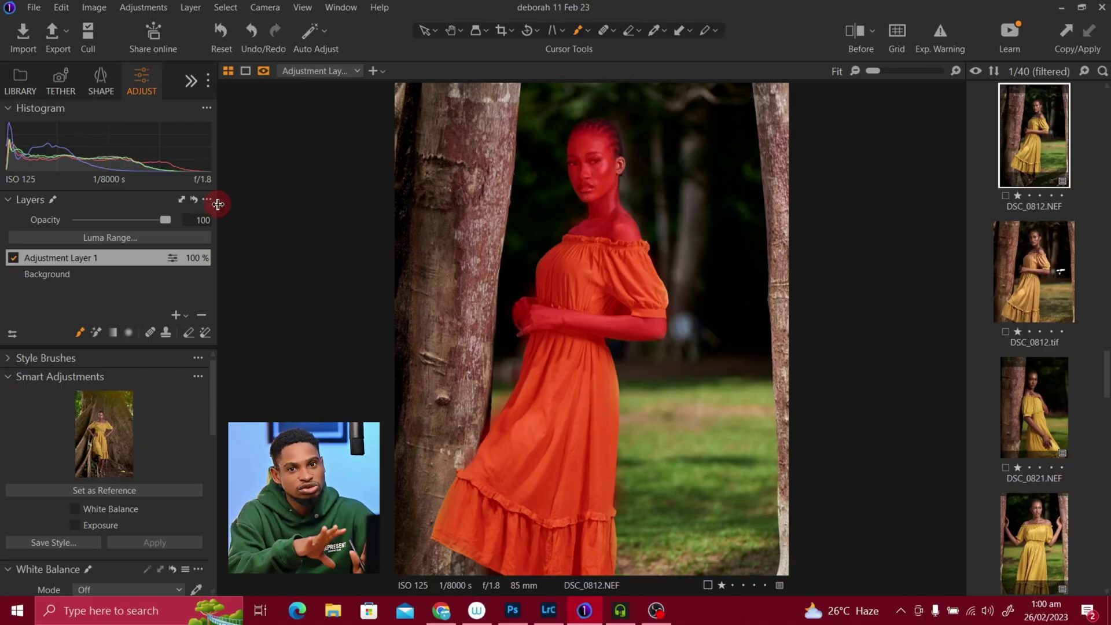
Invert Adjustment Layer 1's mask onto the background, then zoom to 50% on her face
right_click(130, 257)
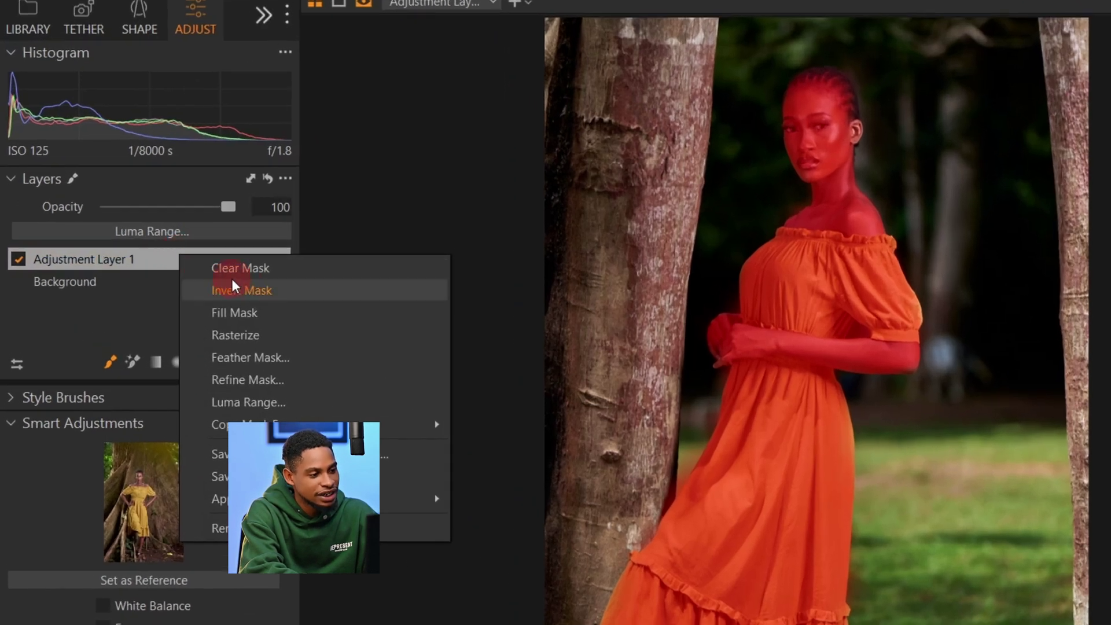
left_click(289, 290)
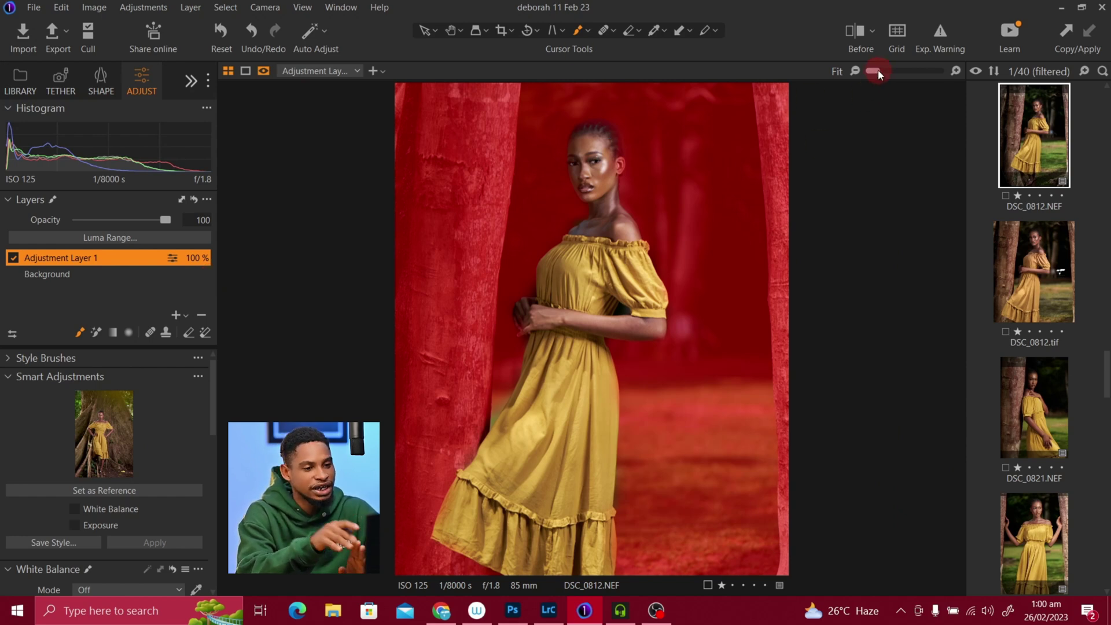
left_click_drag(877, 70, 887, 67)
left_click_drag(595, 192, 566, 436)
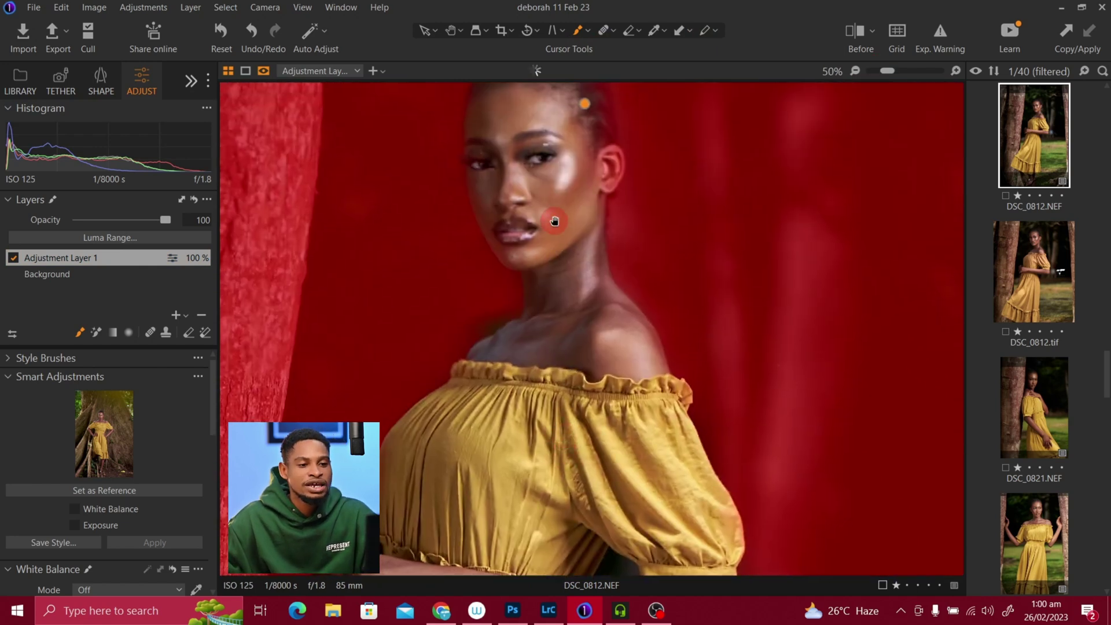
left_click_drag(556, 223, 550, 293)
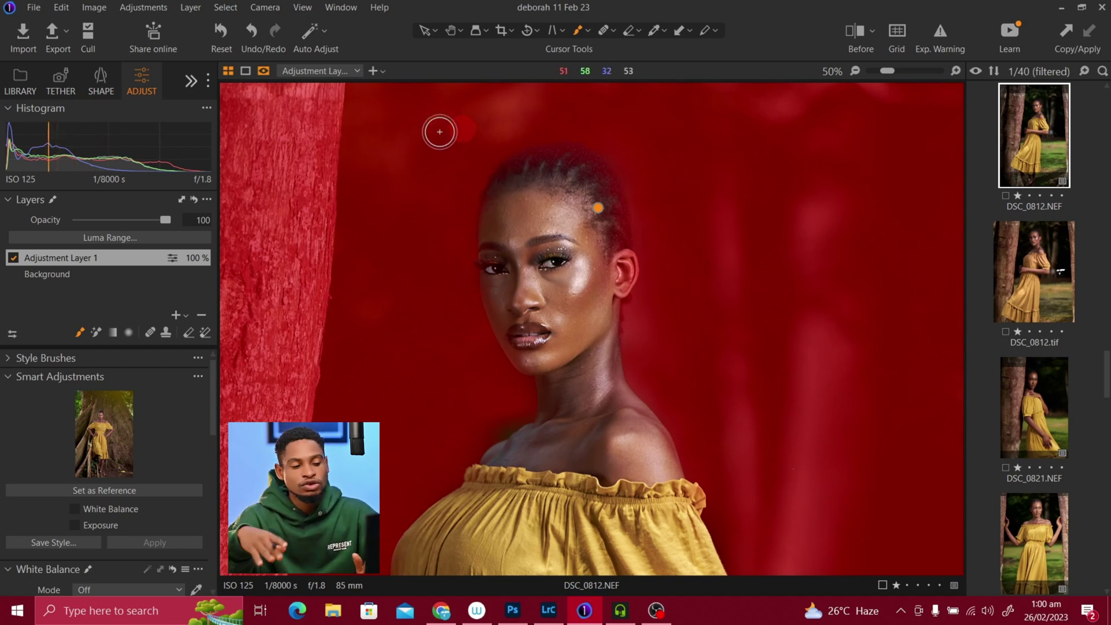
With the Erase Mask brush at hardness 57, erase the mask from her hairline near the ear
left_click(188, 334)
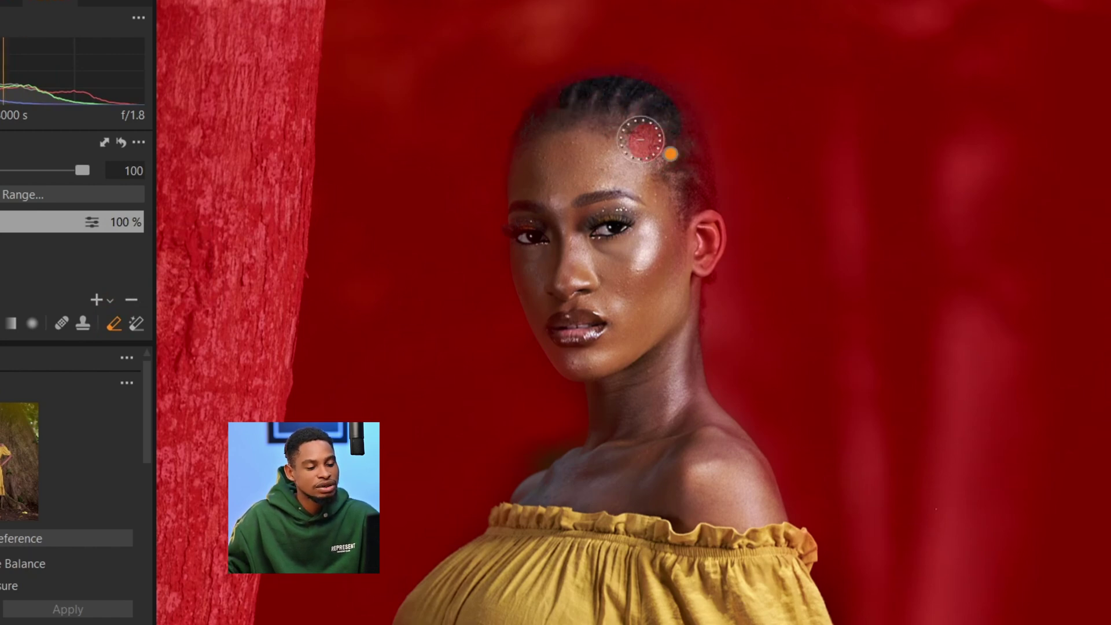
right_click(621, 116)
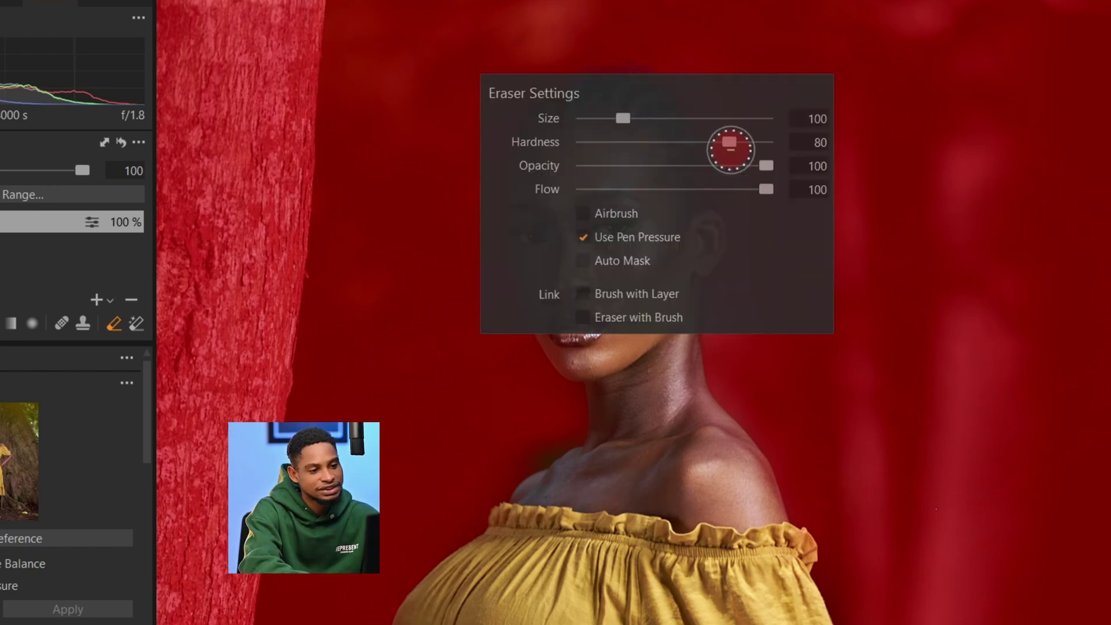
mouse_move(729, 142)
left_mouse_down()
mouse_move(590, 145)
mouse_move(602, 142)
left_mouse_up()
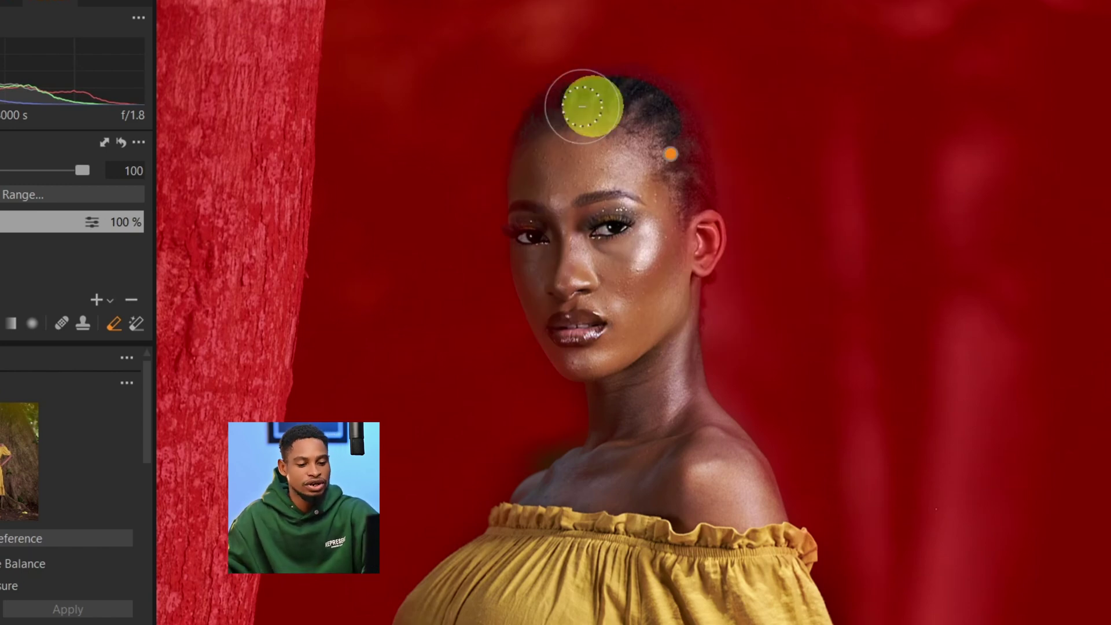
mouse_move(643, 95)
left_mouse_down()
mouse_move(662, 125)
mouse_move(678, 209)
mouse_move(684, 149)
mouse_move(652, 93)
mouse_move(602, 90)
mouse_move(568, 106)
left_mouse_up()
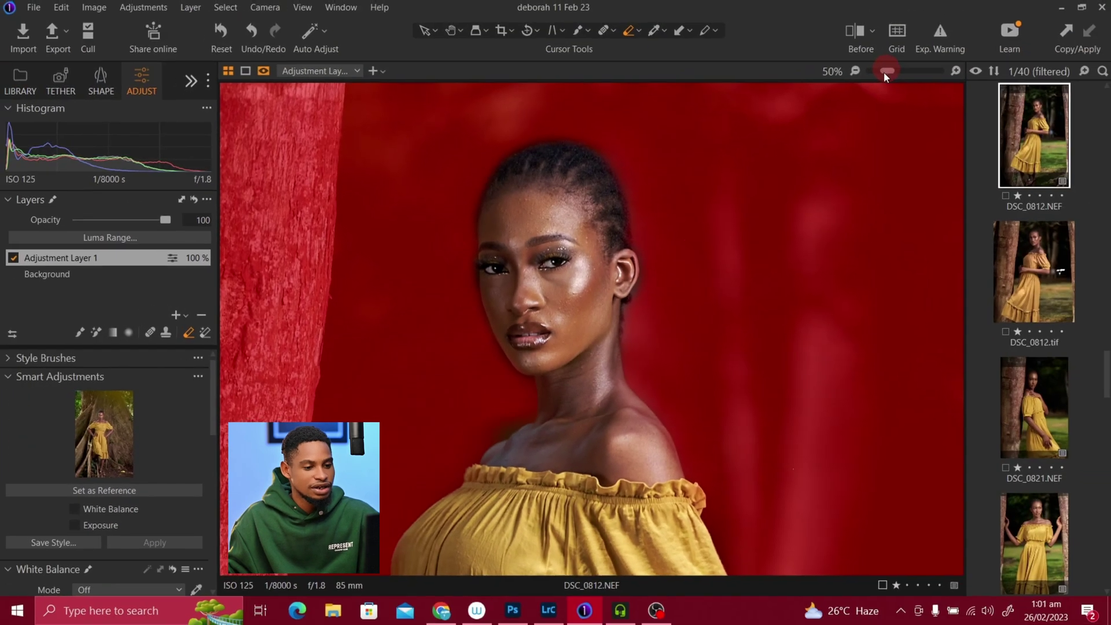
left_click_drag(887, 70, 774, 70)
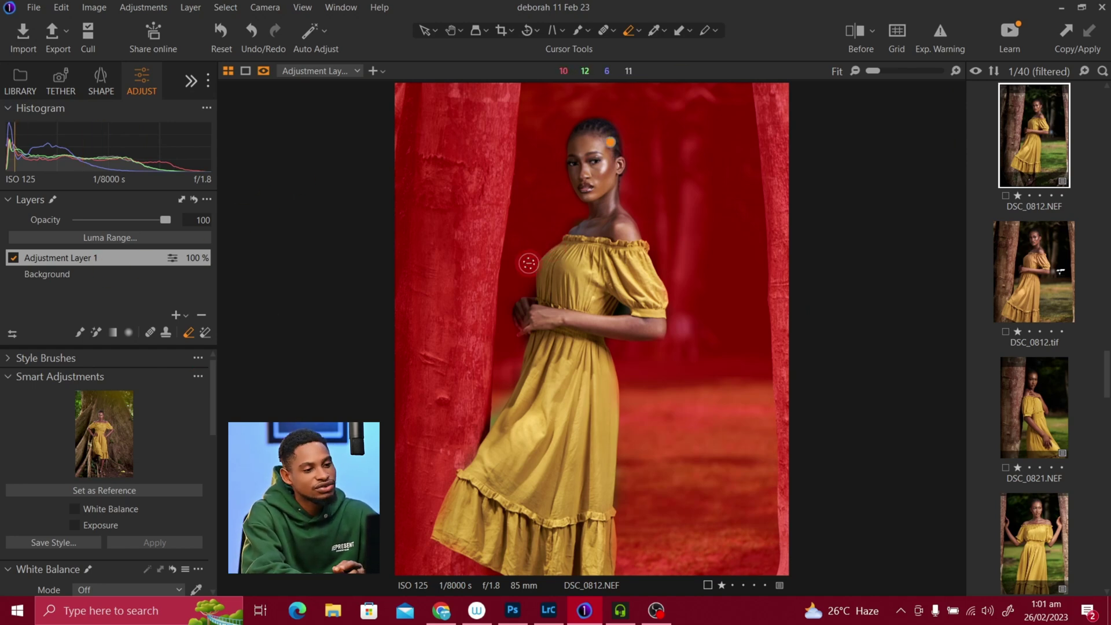
Hide the mask overlay and set Adjustment Layer 1's Exposure to -0.58
key("m")
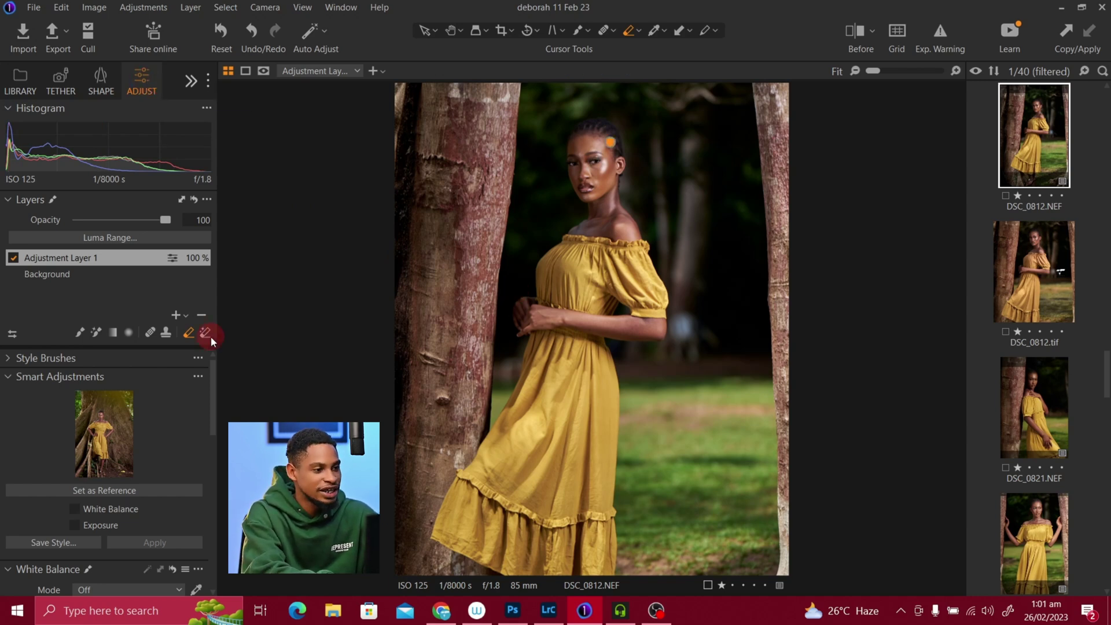
left_click_drag(215, 391, 207, 471)
left_click(8, 374)
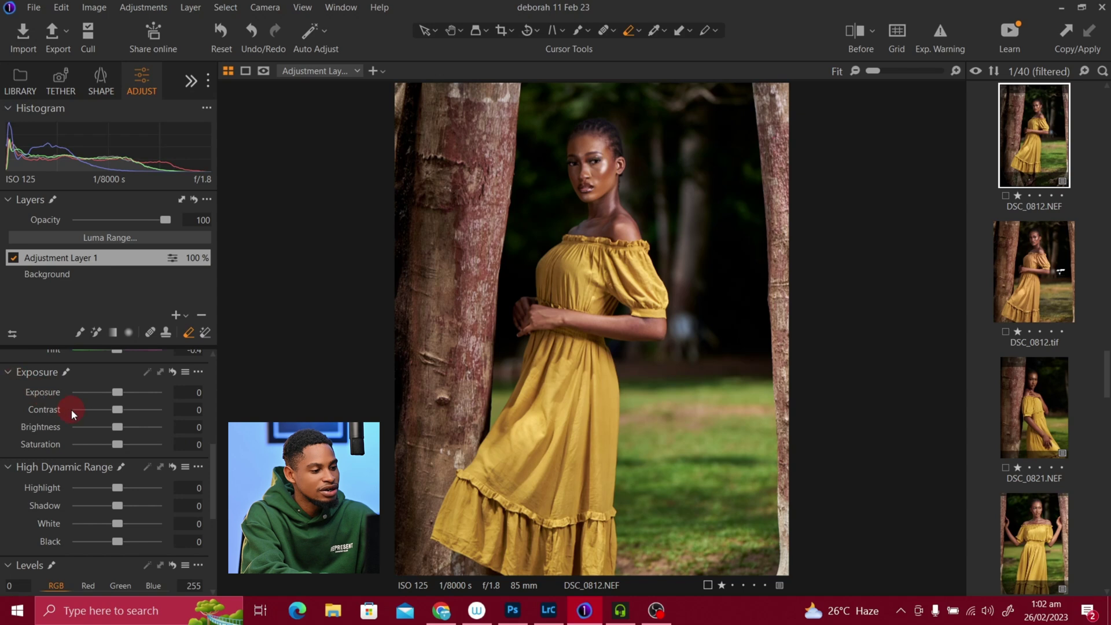
left_click_drag(116, 392, 103, 391)
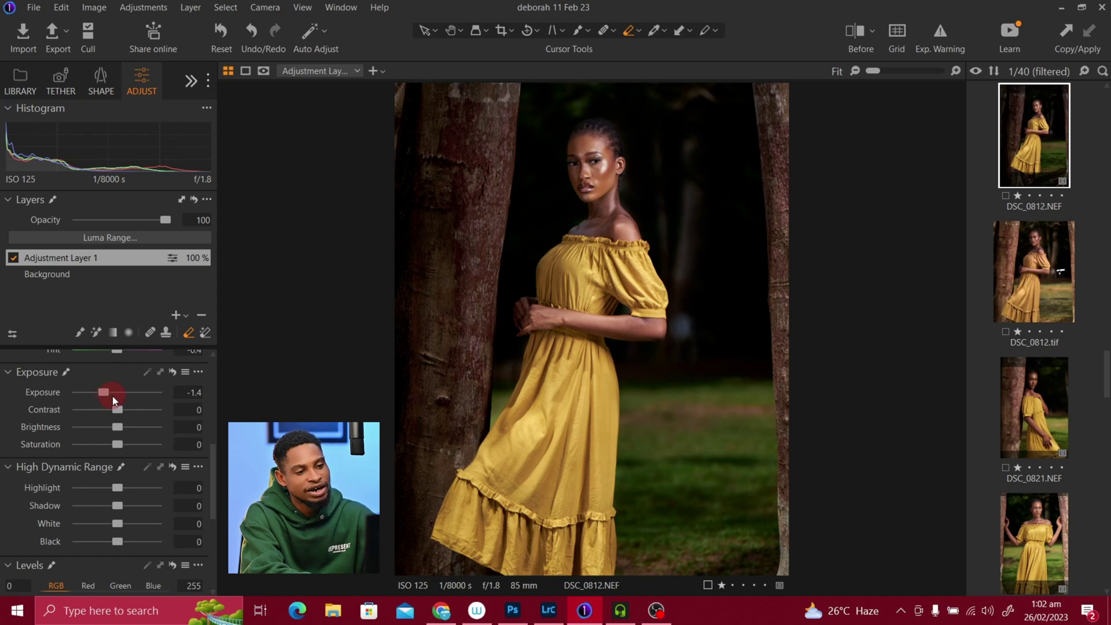
mouse_move(103, 393)
left_mouse_down()
mouse_move(164, 390)
mouse_move(112, 386)
left_mouse_up()
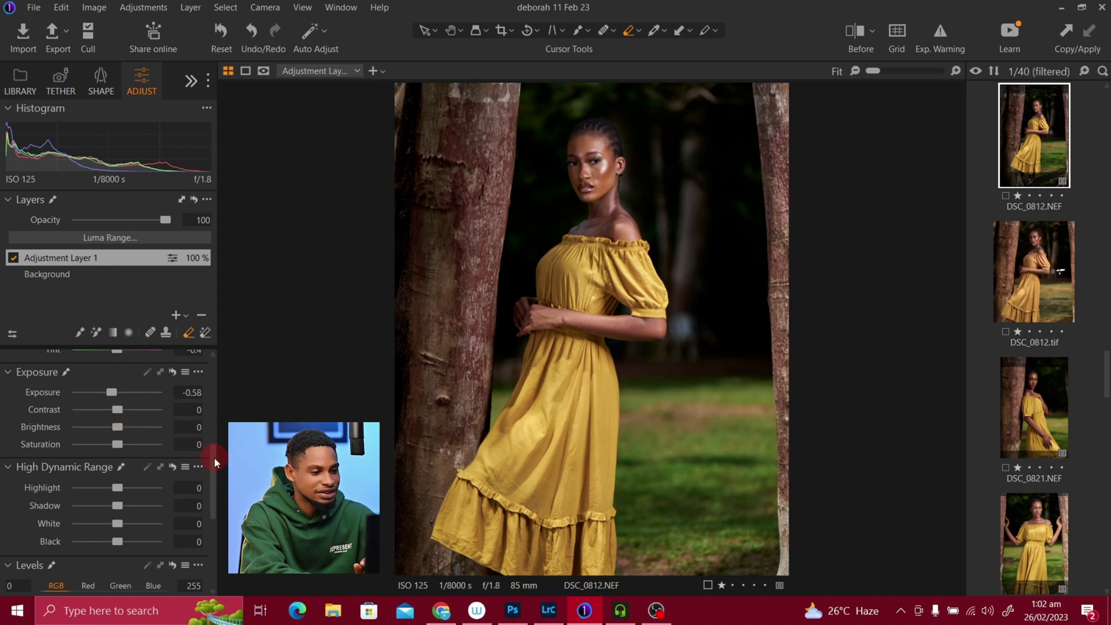
scroll(1, 515, "up", 3)
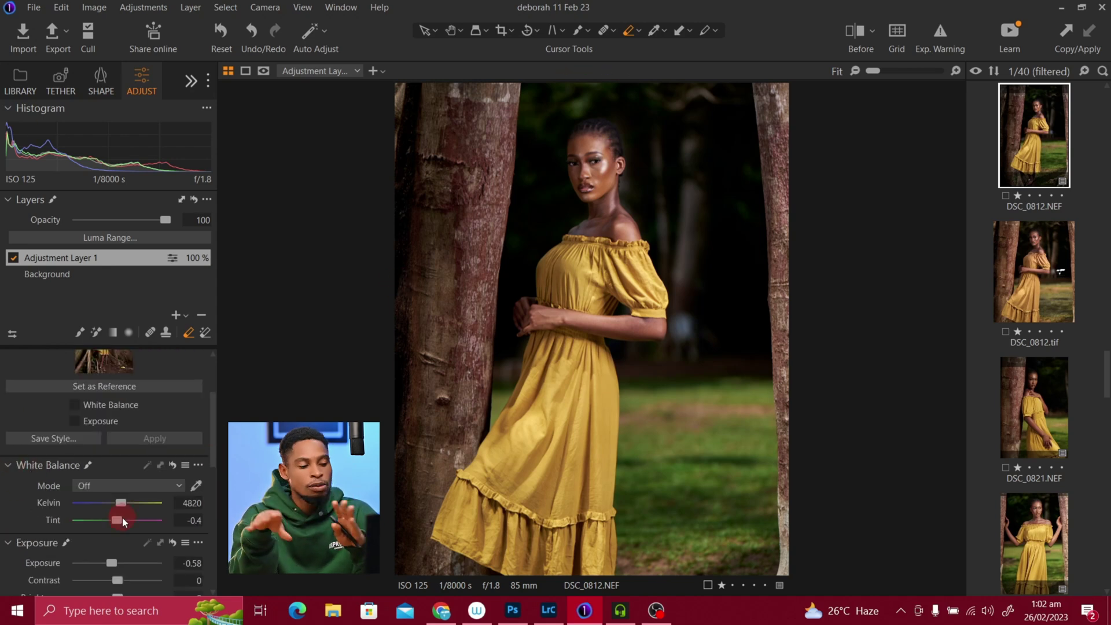
Raise the background's White Balance Kelvin and push the Color Balance Master wheel toward yellow-green
mouse_move(125, 507)
left_mouse_down()
mouse_move(185, 504)
mouse_move(141, 505)
left_mouse_up()
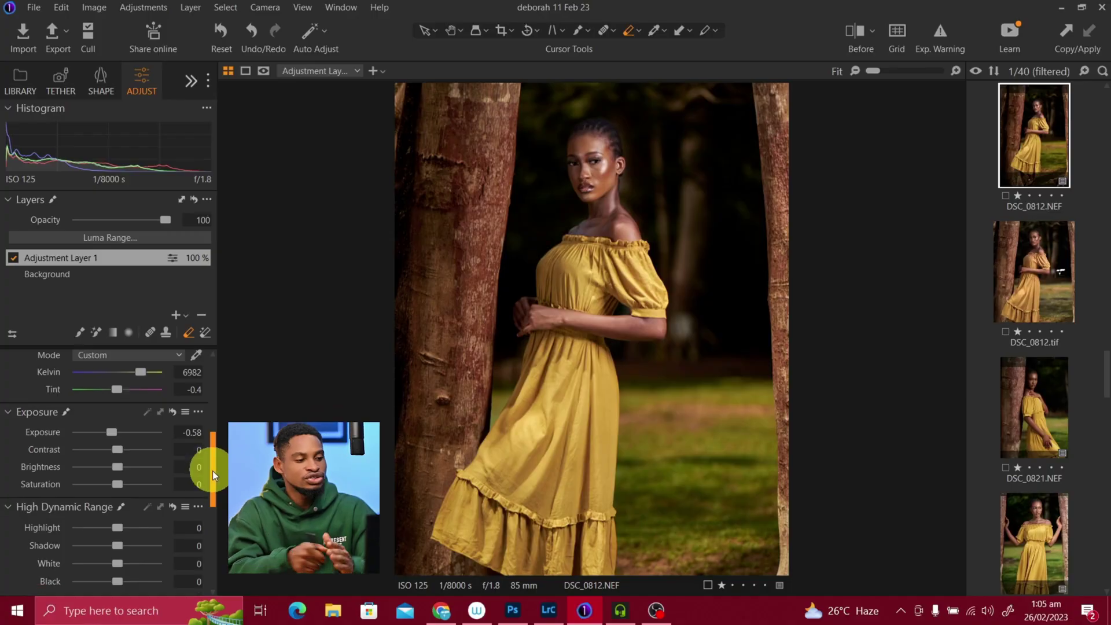
left_click_drag(213, 470, 212, 535)
left_click(9, 527)
scroll(25, 550, "down", 3)
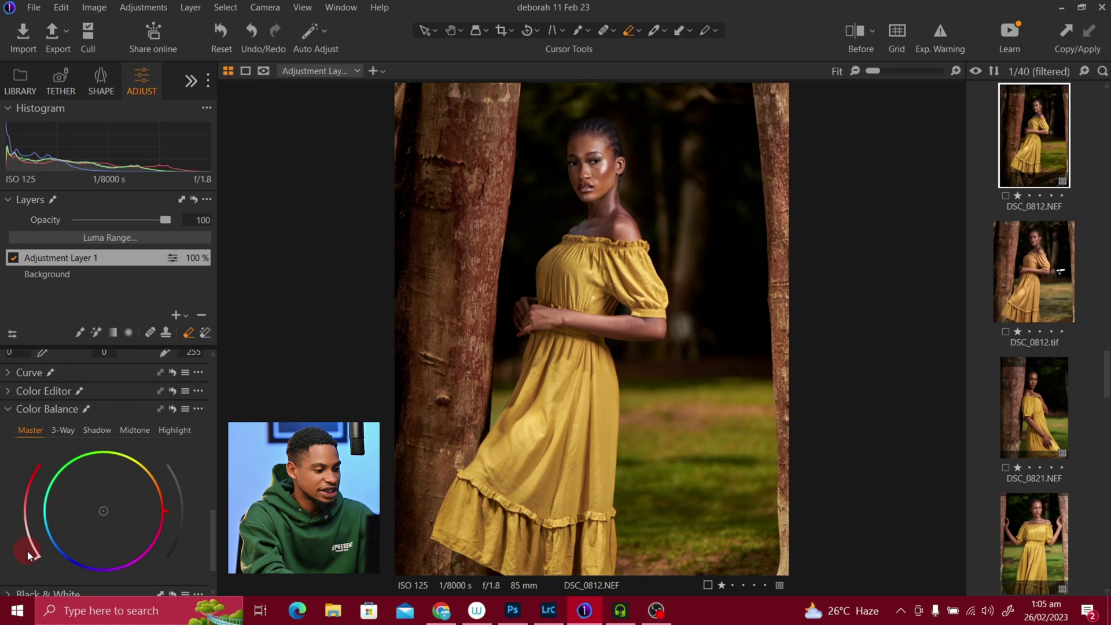
mouse_move(111, 510)
left_mouse_down()
mouse_move(125, 483)
mouse_move(67, 523)
mouse_move(96, 561)
mouse_move(123, 557)
mouse_move(154, 528)
mouse_move(150, 489)
mouse_move(82, 497)
mouse_move(126, 474)
mouse_move(141, 518)
mouse_move(117, 544)
mouse_move(81, 529)
mouse_move(84, 494)
mouse_move(105, 508)
left_mouse_up()
Reset the Color Balance wheel to neutral and add Adjustment Layer 2 in the Layers tool
double_click(105, 507)
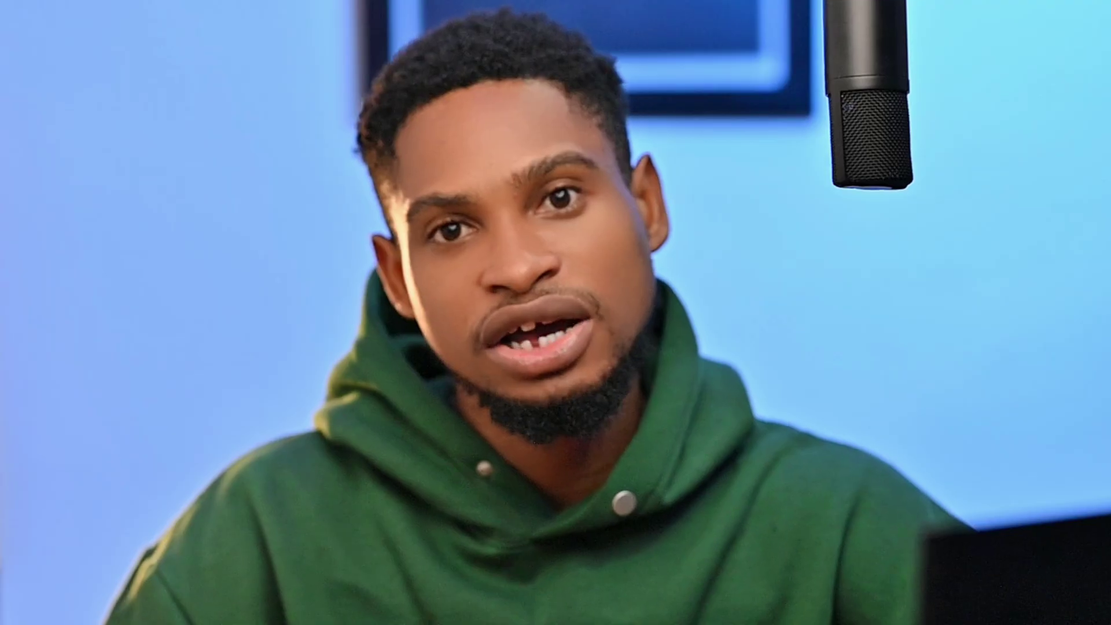
left_click(131, 259)
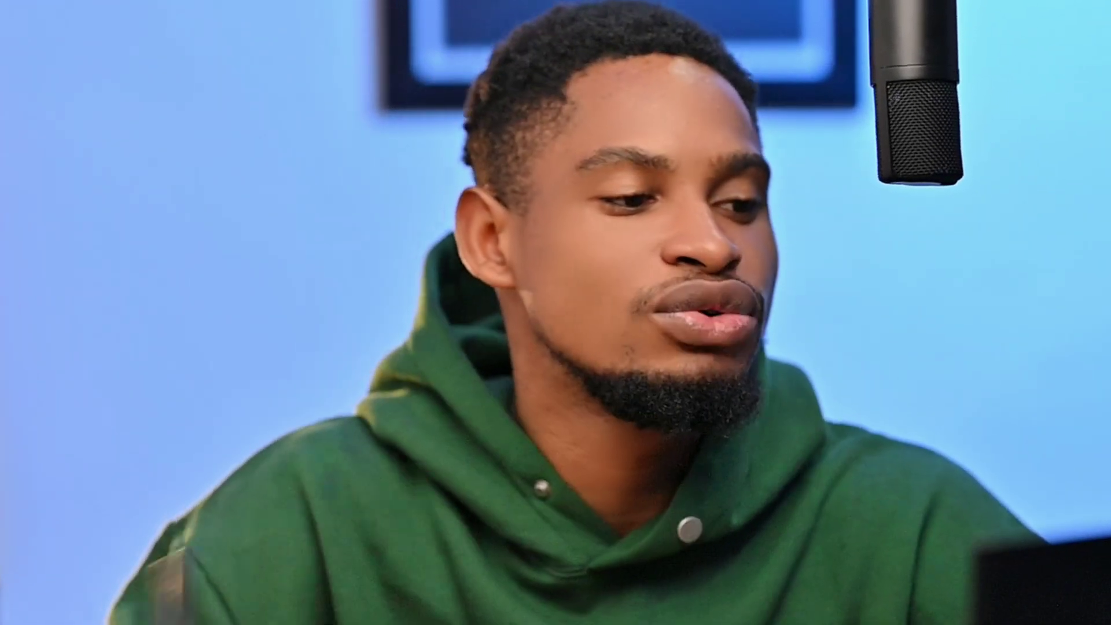
left_click(175, 314)
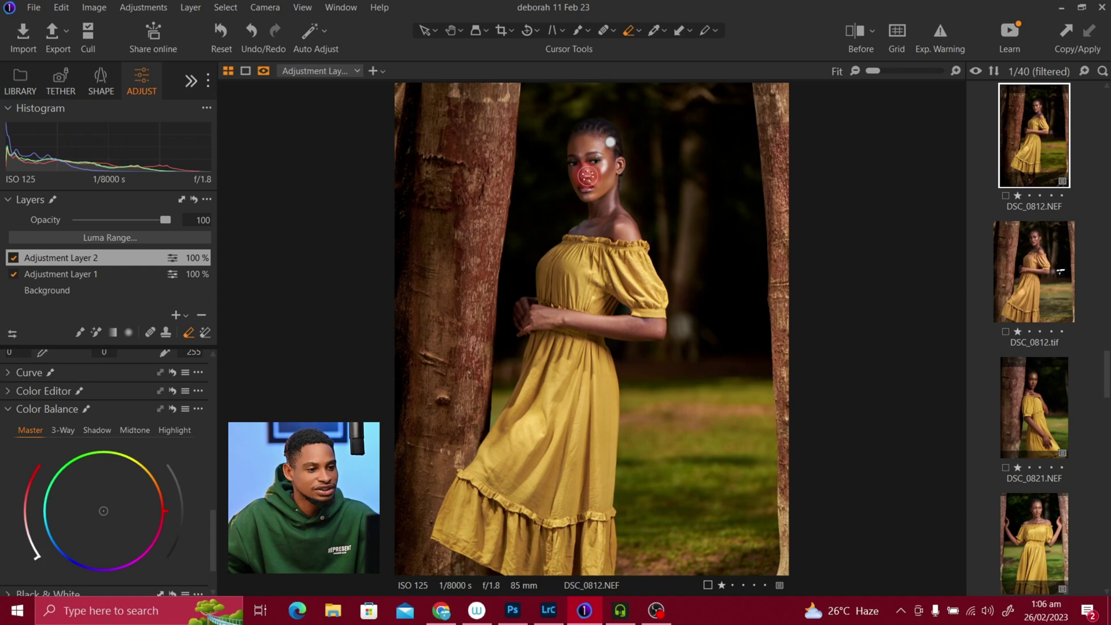
On Adjustment Layer 2, paint mask strokes over her hair, forehead, both dress edges and sleeve
left_click(144, 235)
left_click(83, 331)
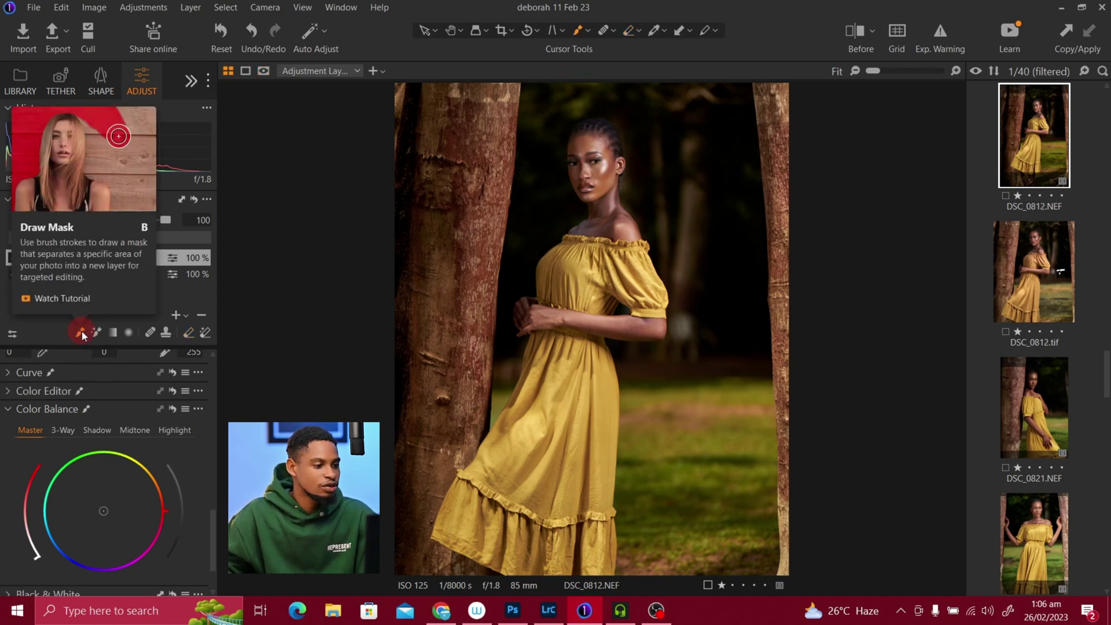
left_click_drag(611, 142, 599, 137)
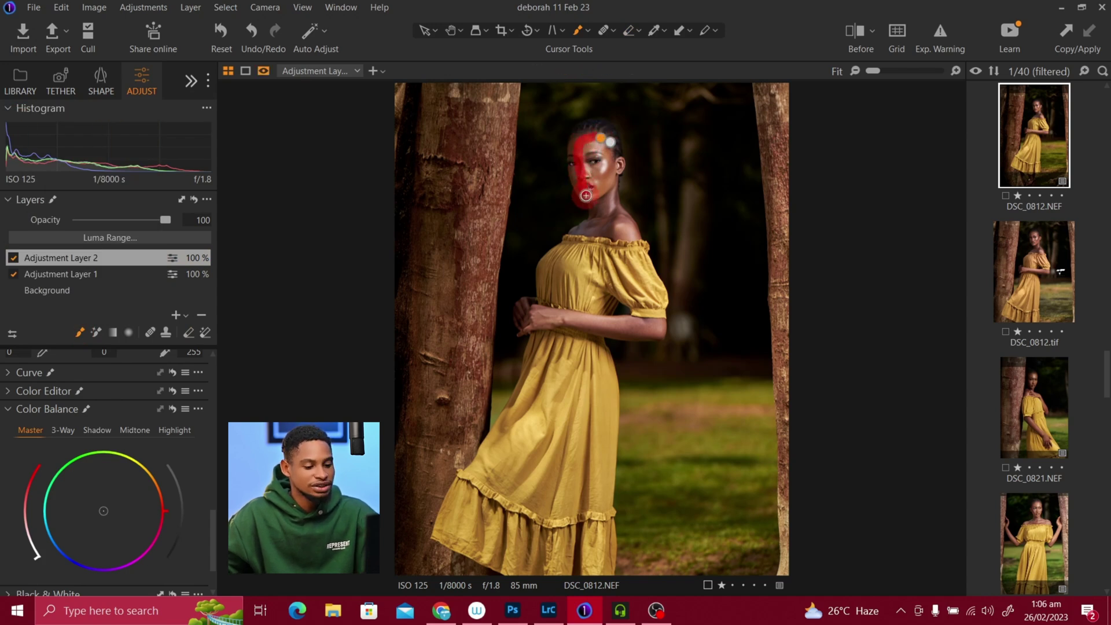
left_click_drag(585, 223, 473, 464)
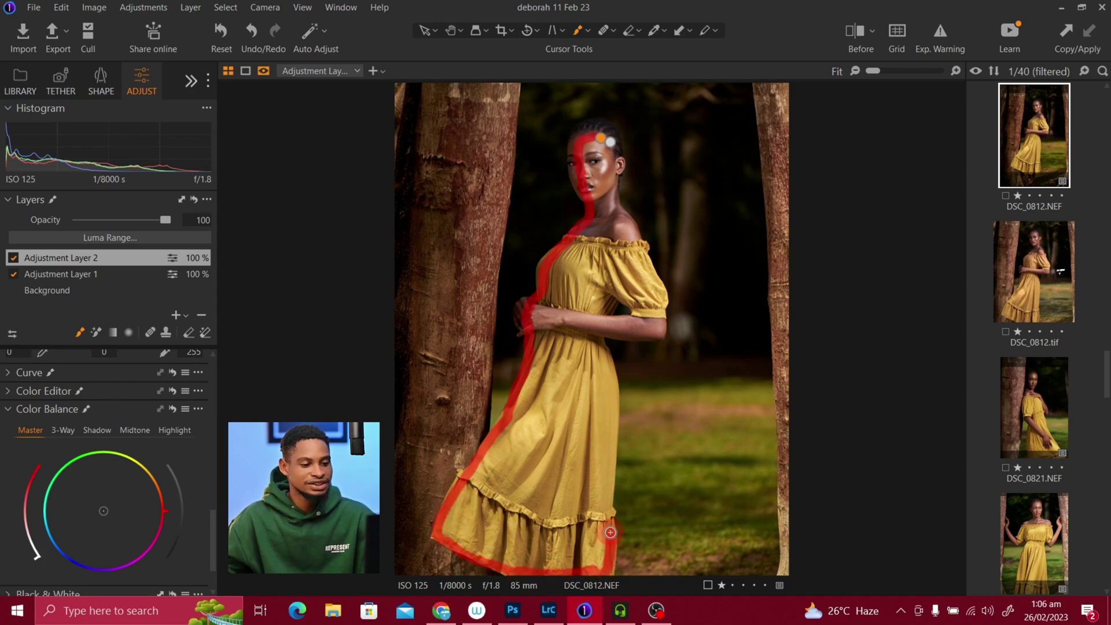
left_click_drag(616, 409, 607, 362)
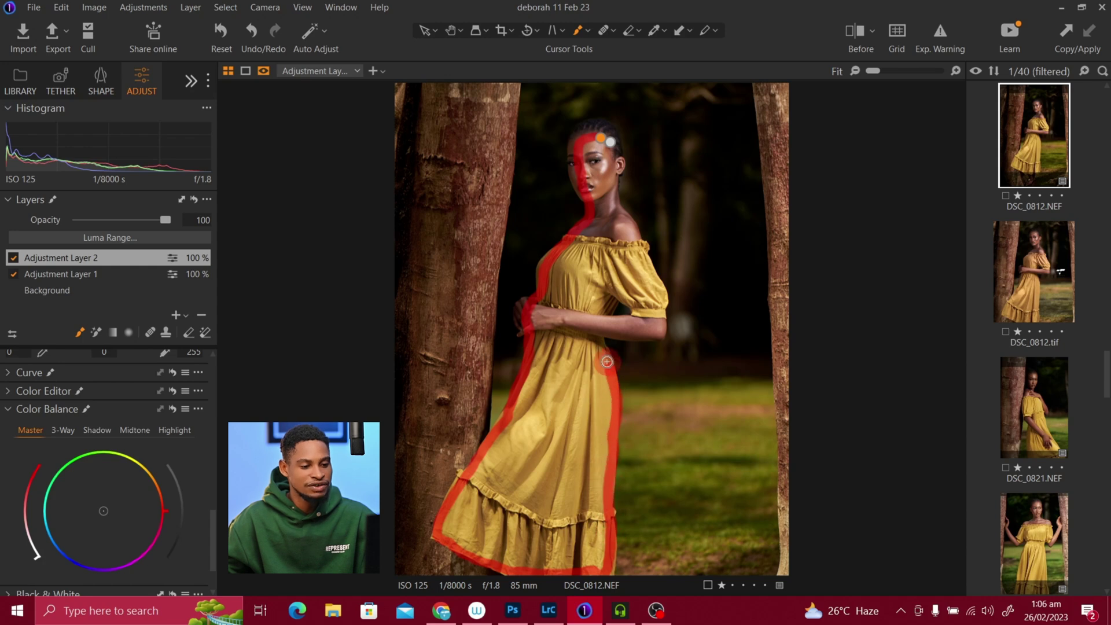
left_click_drag(652, 288, 637, 250)
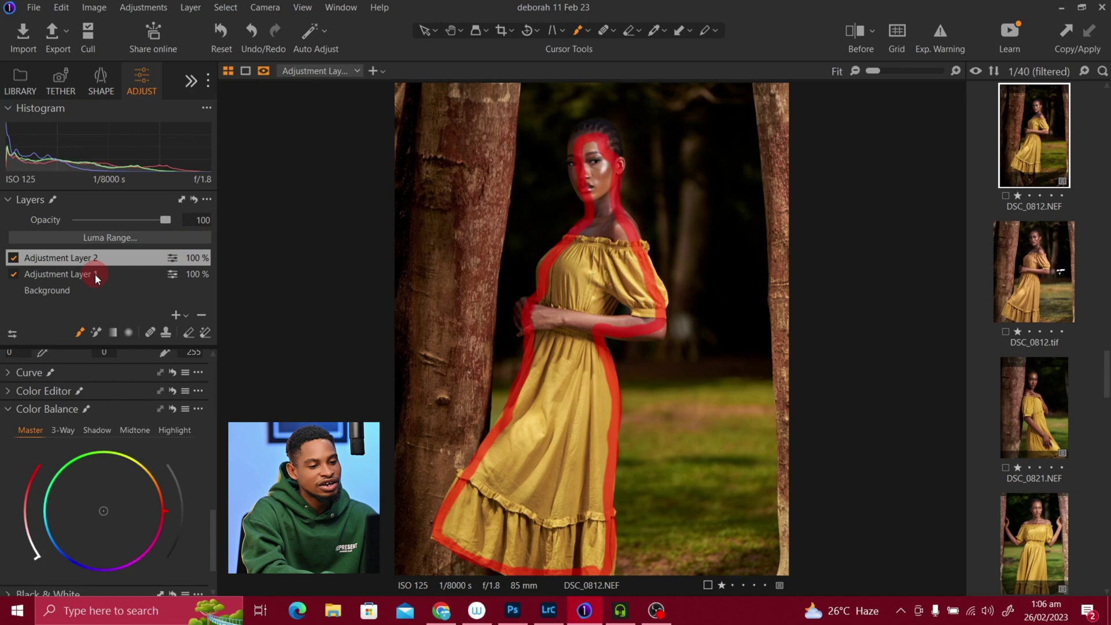
Fill Adjustment Layer 2's outlined mask so it covers the whole woman
right_click(129, 257)
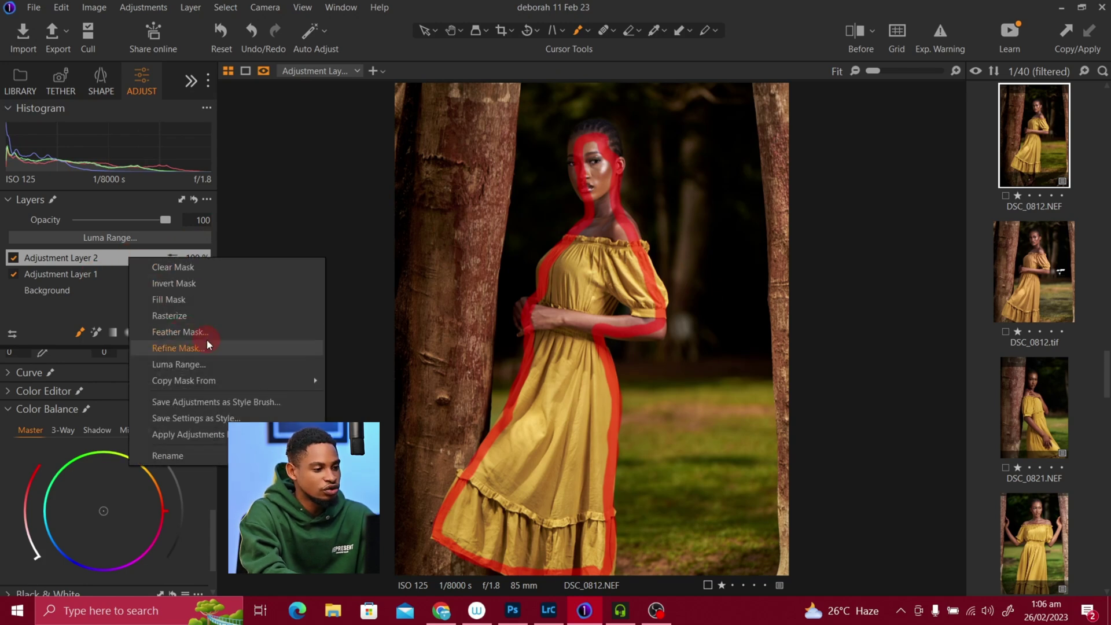
left_click(185, 295)
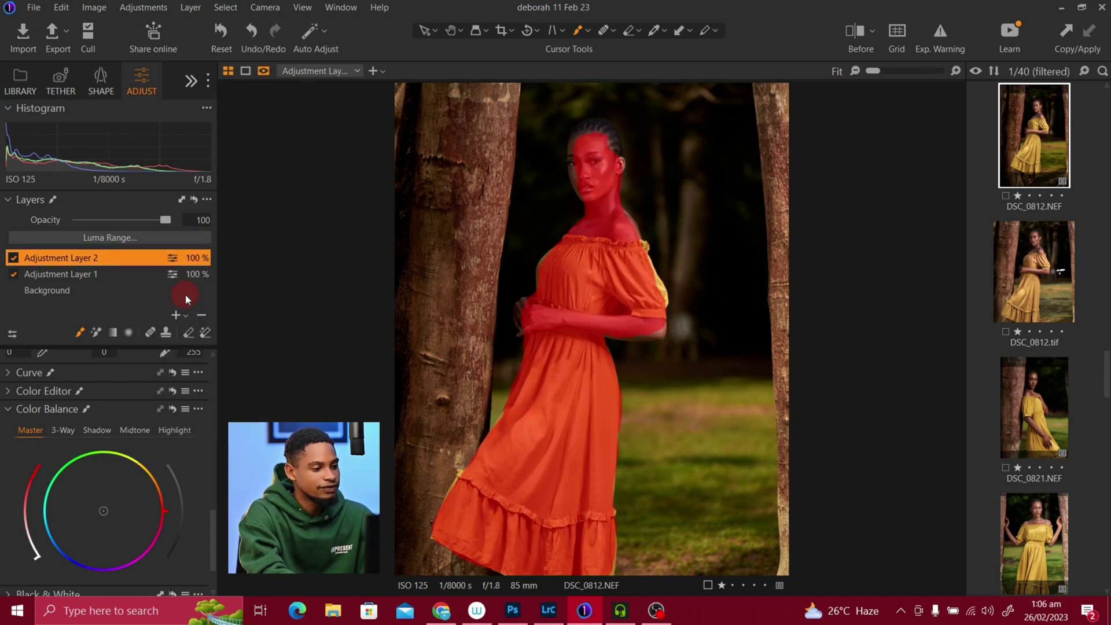
left_click(85, 258)
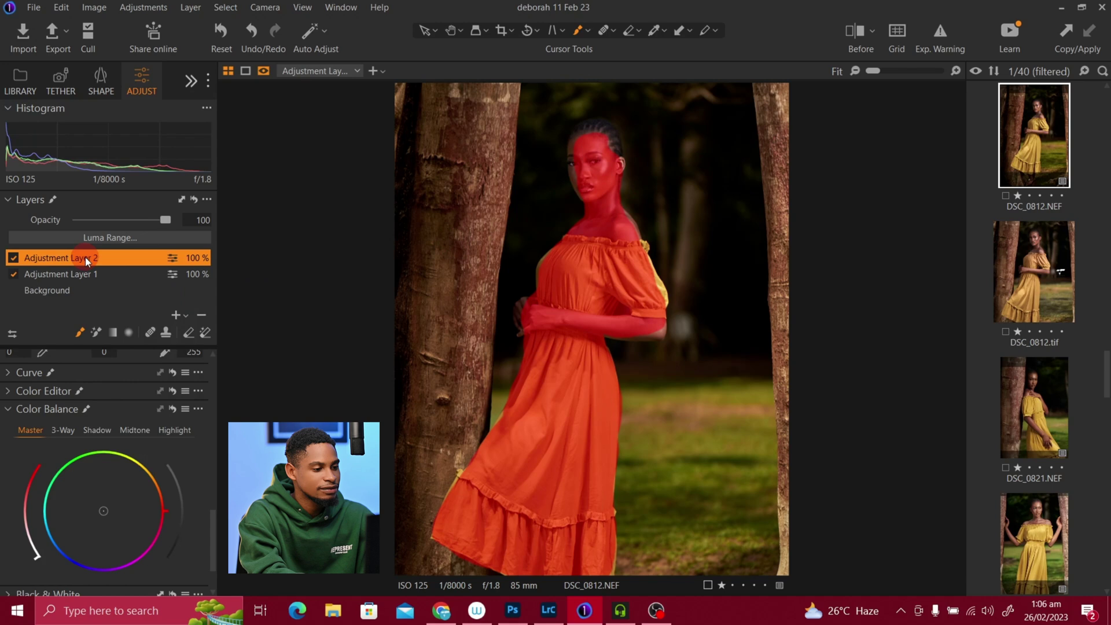
Refine the woman's mask edges with a radius of 70
right_click(140, 259)
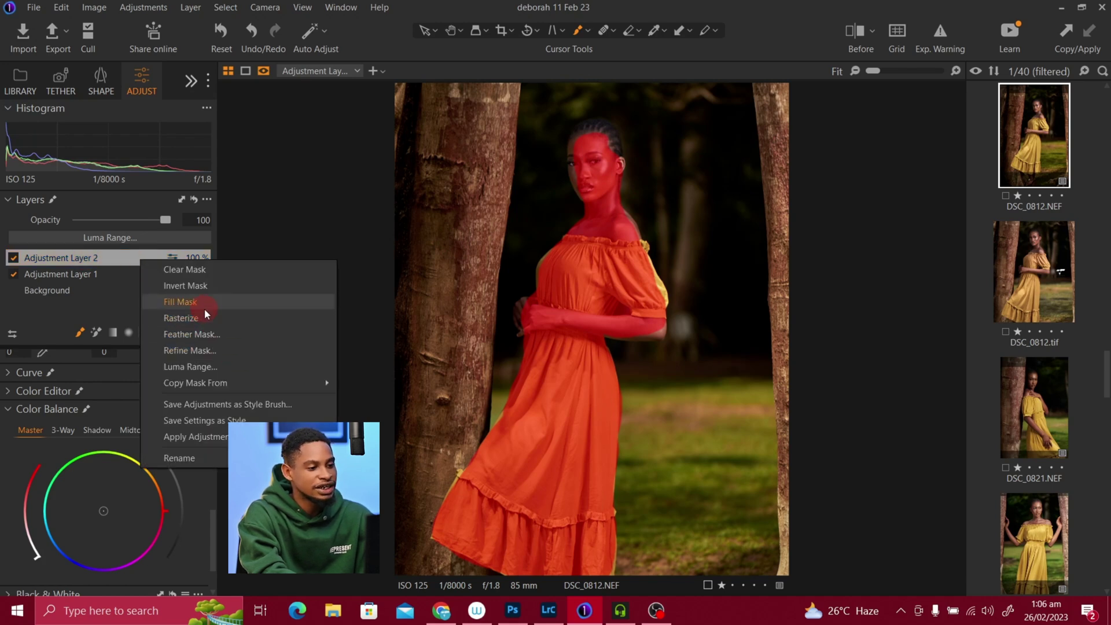
left_click(191, 350)
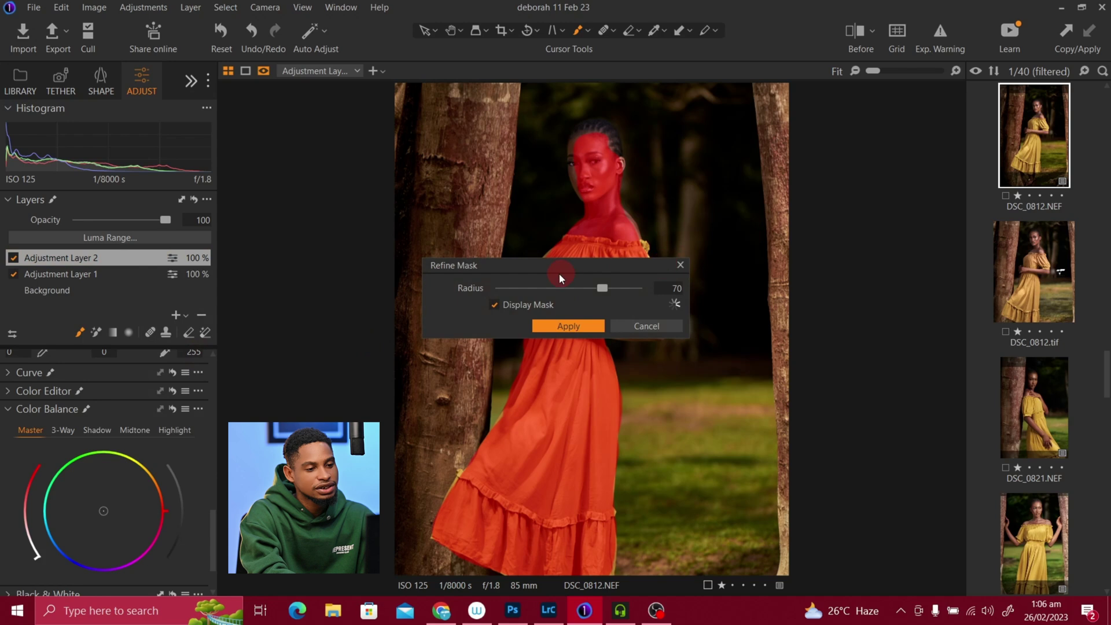
left_click(569, 324)
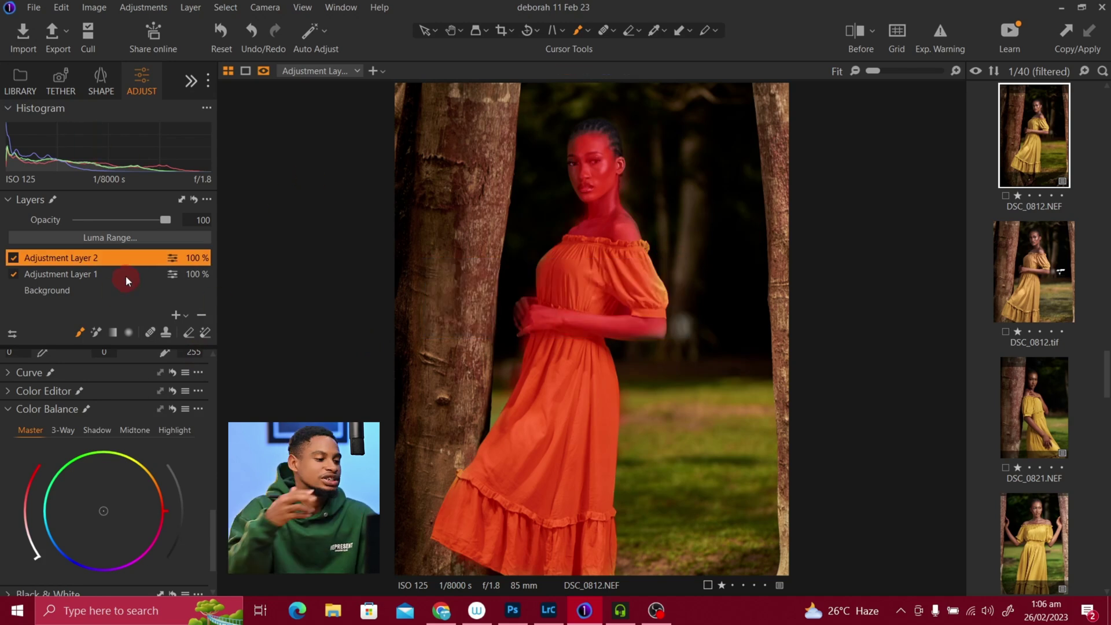
left_click_drag(211, 532, 200, 459)
Hide the mask overlay and set the woman's layer Exposure to +0.35
key("m")
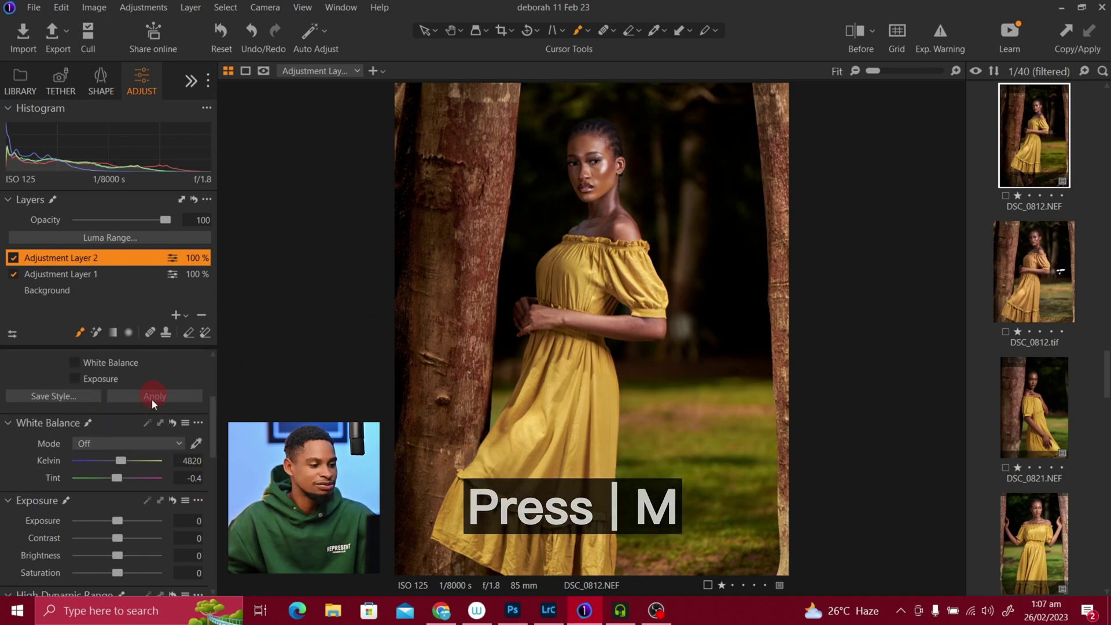
left_click_drag(120, 519, 121, 522)
left_click(617, 164)
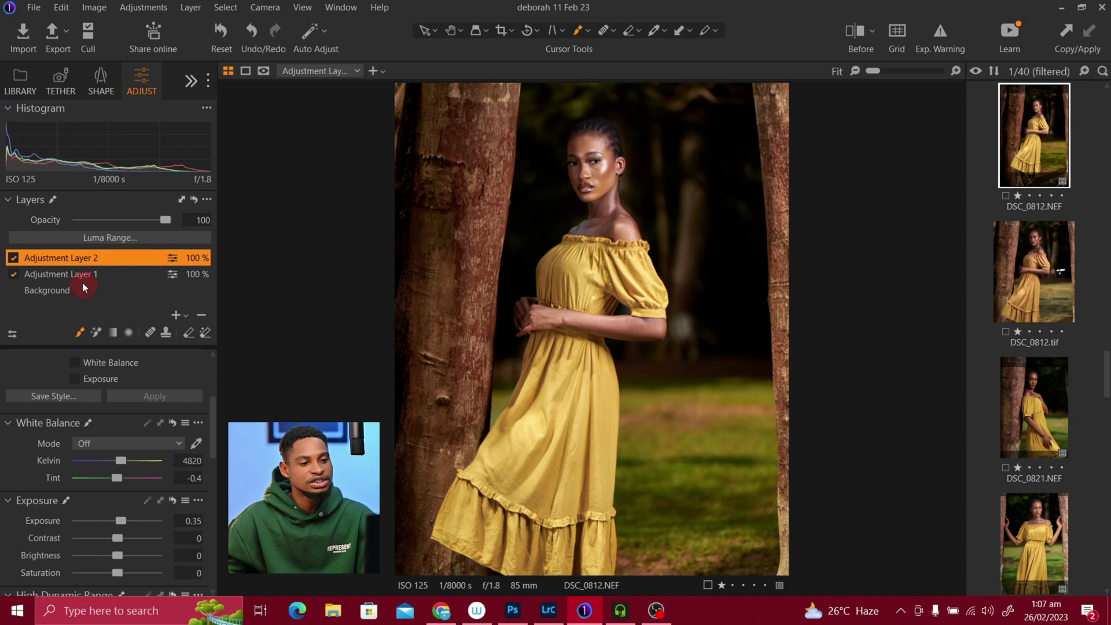
Darken the background layer's Exposure to -1.17
left_click(61, 277)
left_click(140, 478)
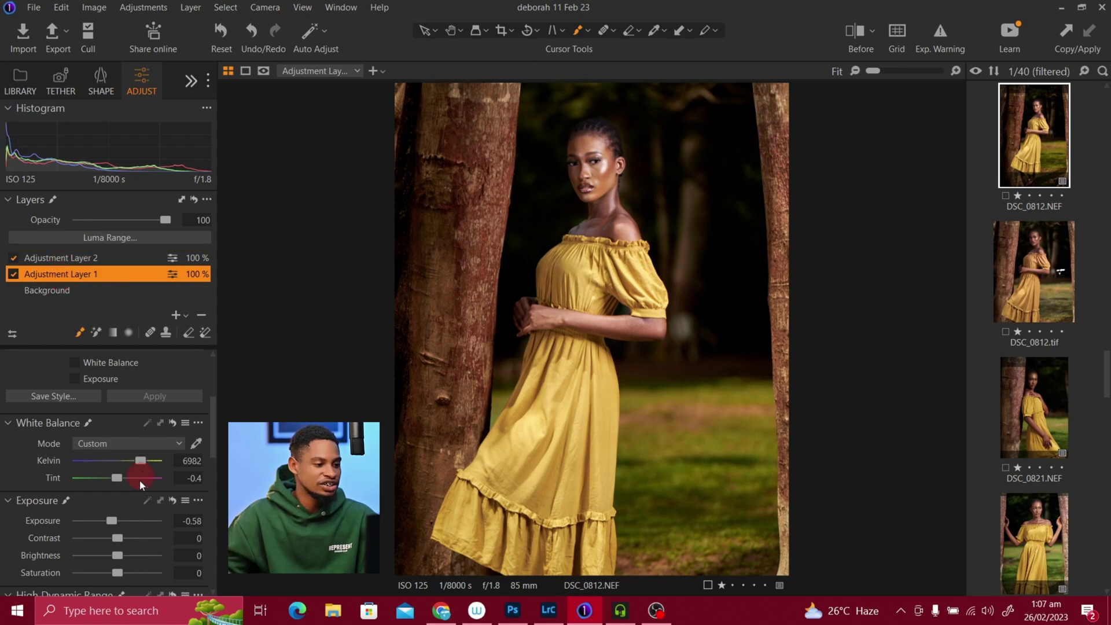
left_click_drag(113, 522, 107, 522)
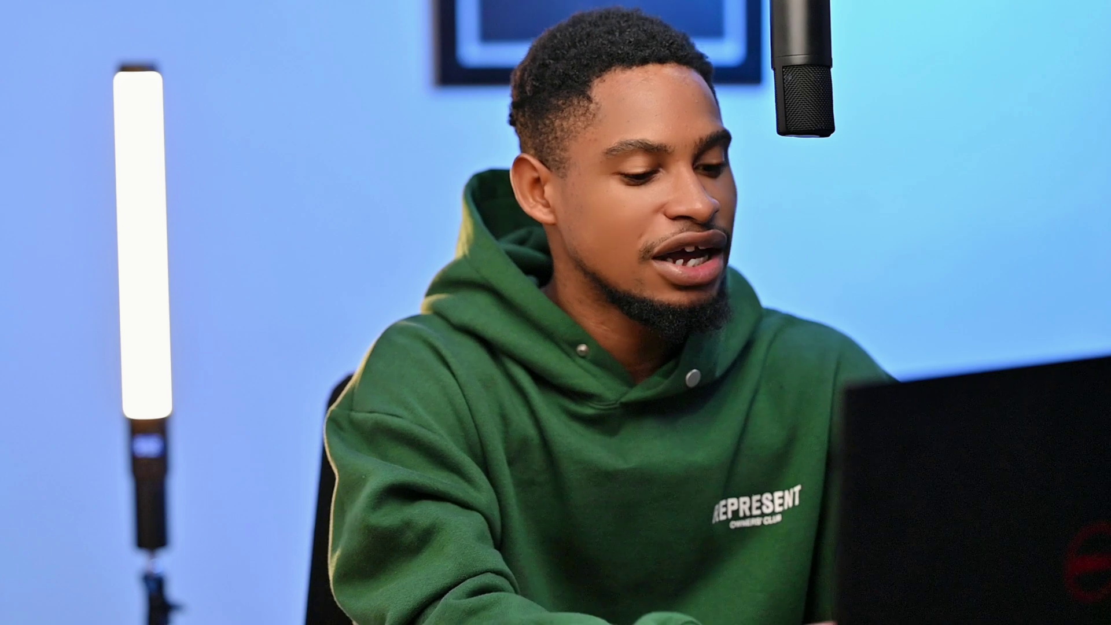
Rename Adjustment Layer 2 to 'subject' and toggle it off and on to compare
double_click(52, 256)
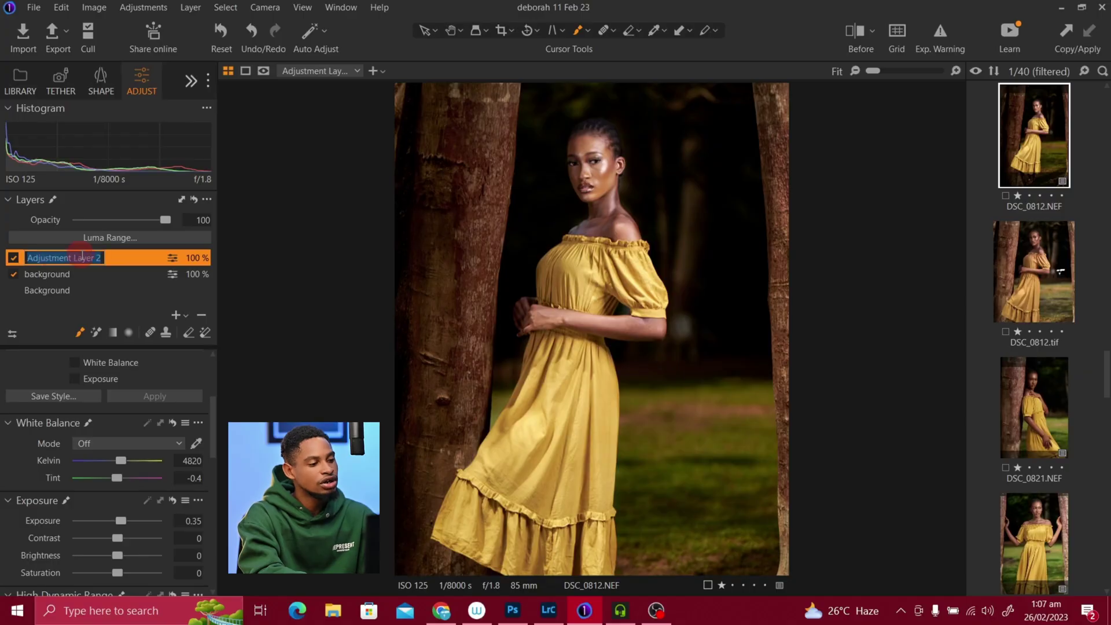
type("s")
type("un")
key("BackSpace")
type("bject")
left_click(14, 258)
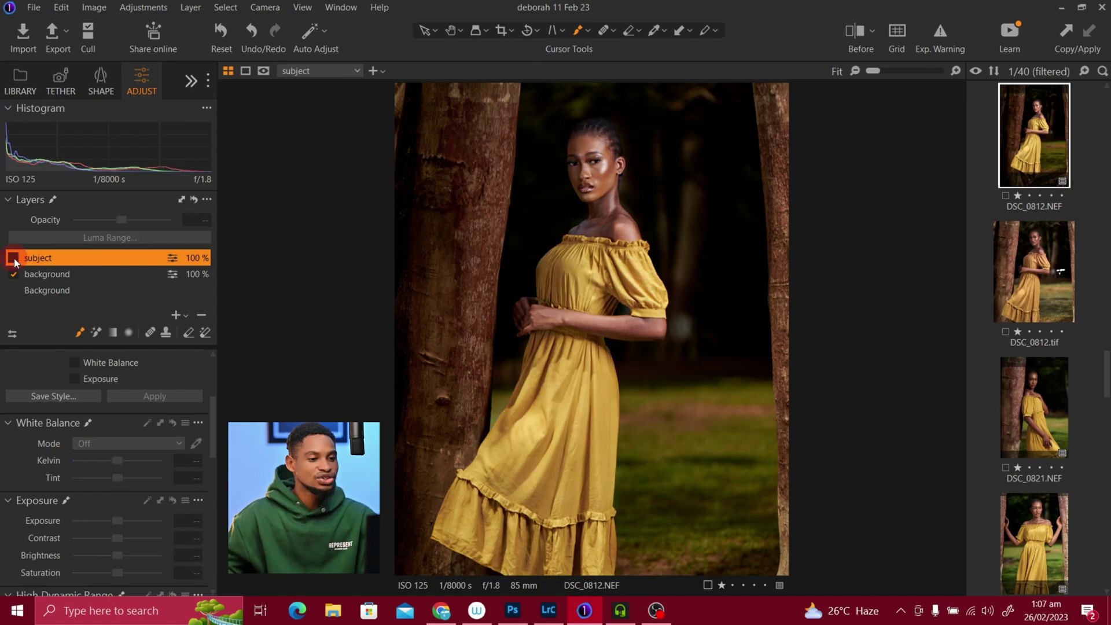
left_click(14, 258)
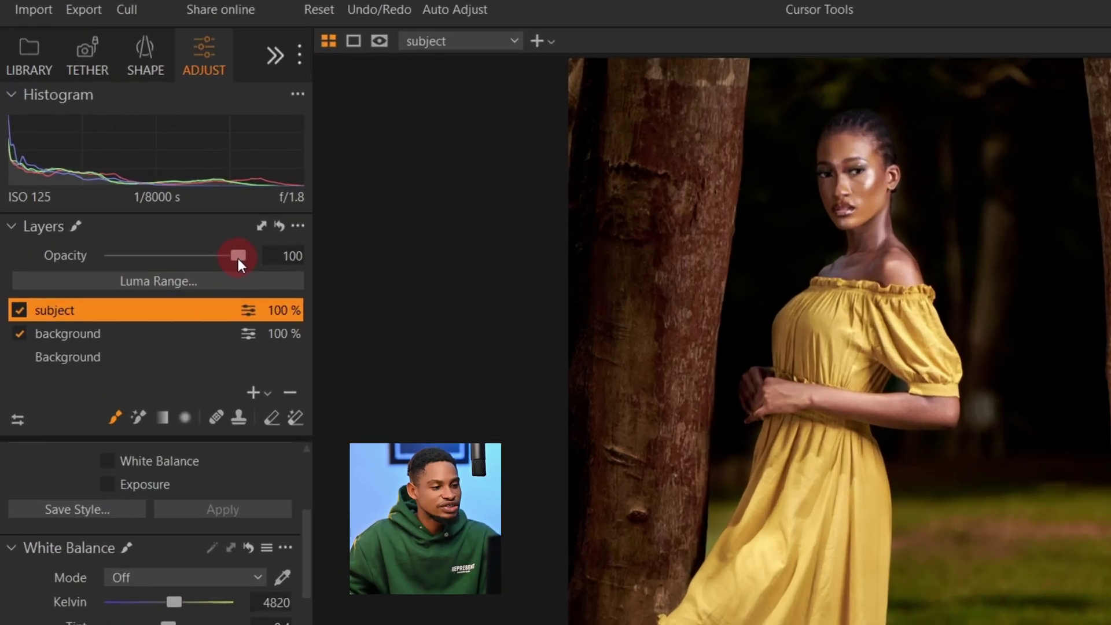
Lower the subject layer's opacity to 70% and the background layer's to about 68%
left_click_drag(167, 221, 151, 224)
left_click_drag(218, 261, 202, 265)
left_click(96, 336)
left_click_drag(236, 256, 200, 259)
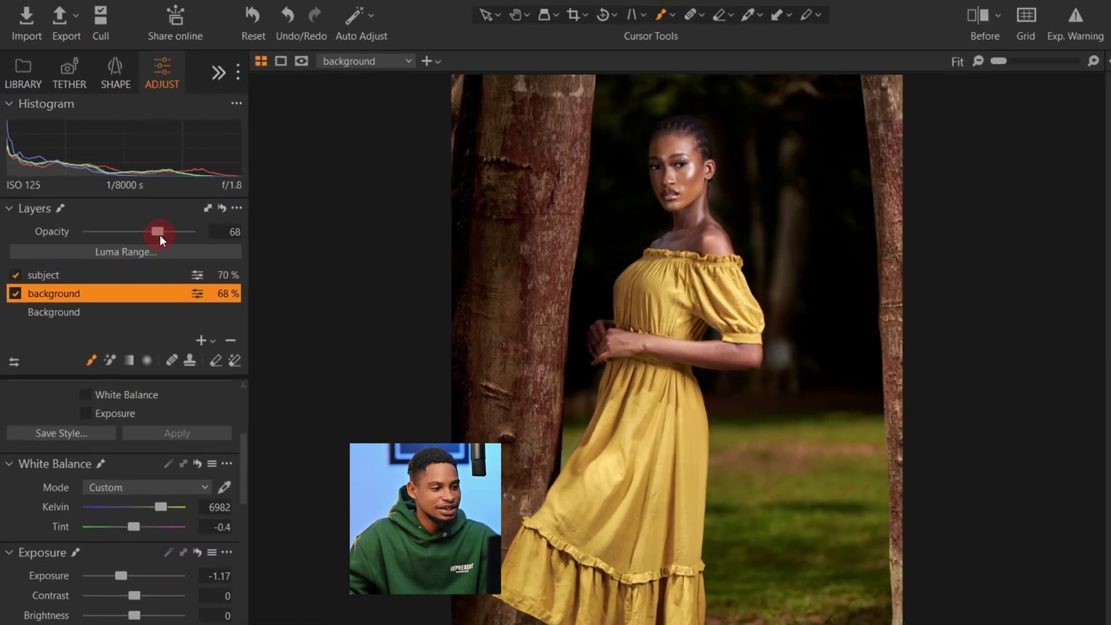